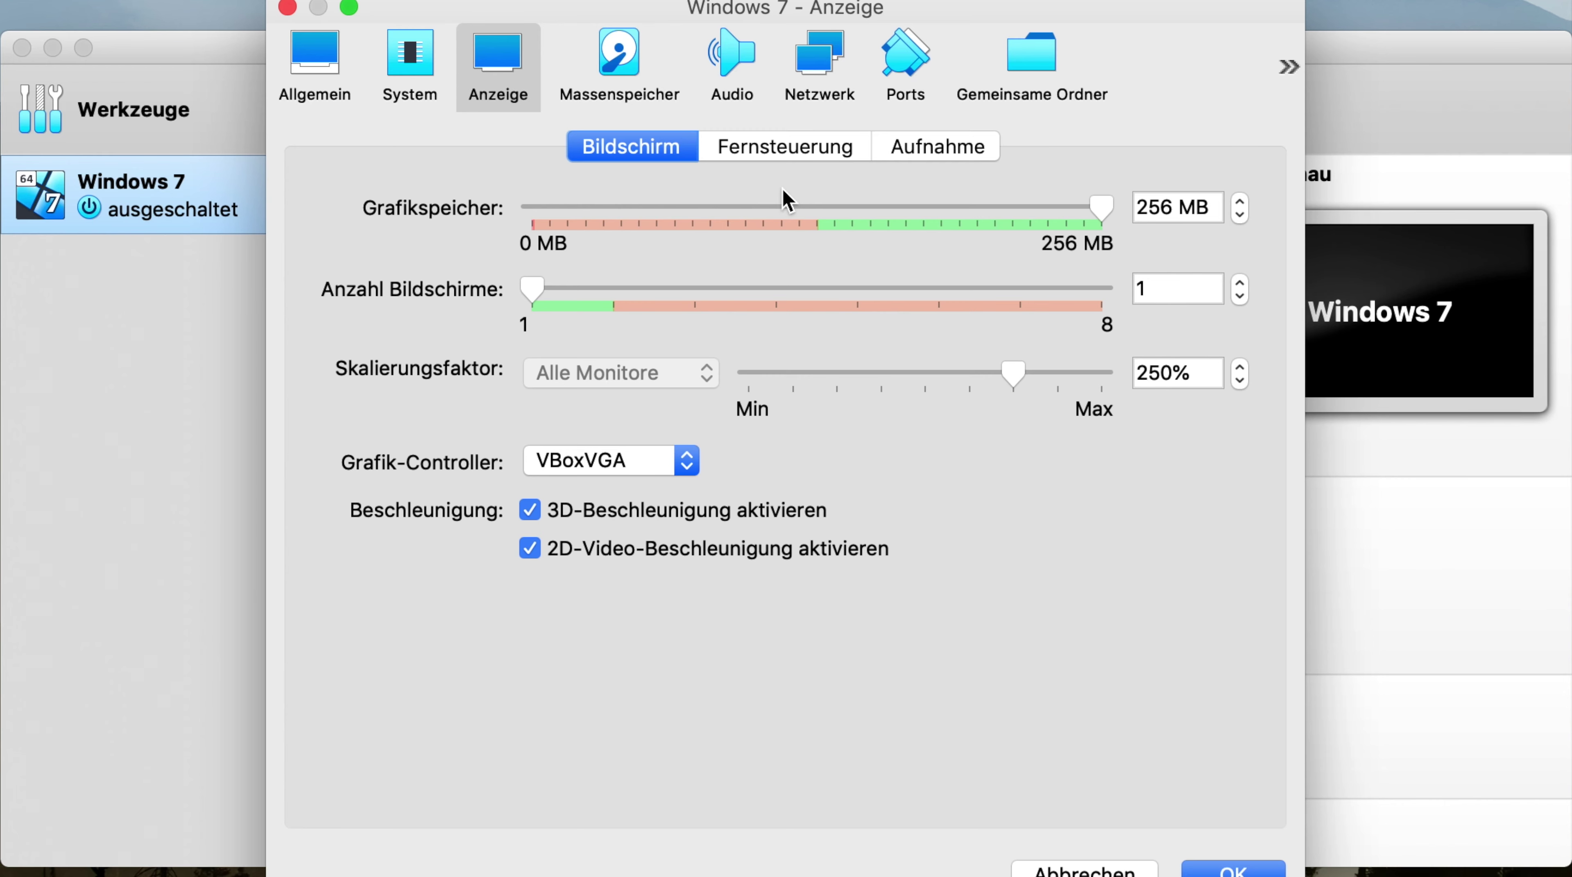
# Review the Windows 7 machine's storage attributes for Windows 7.vdi and its mainboard settings, including the pointing device.
pyautogui.click(620, 57)
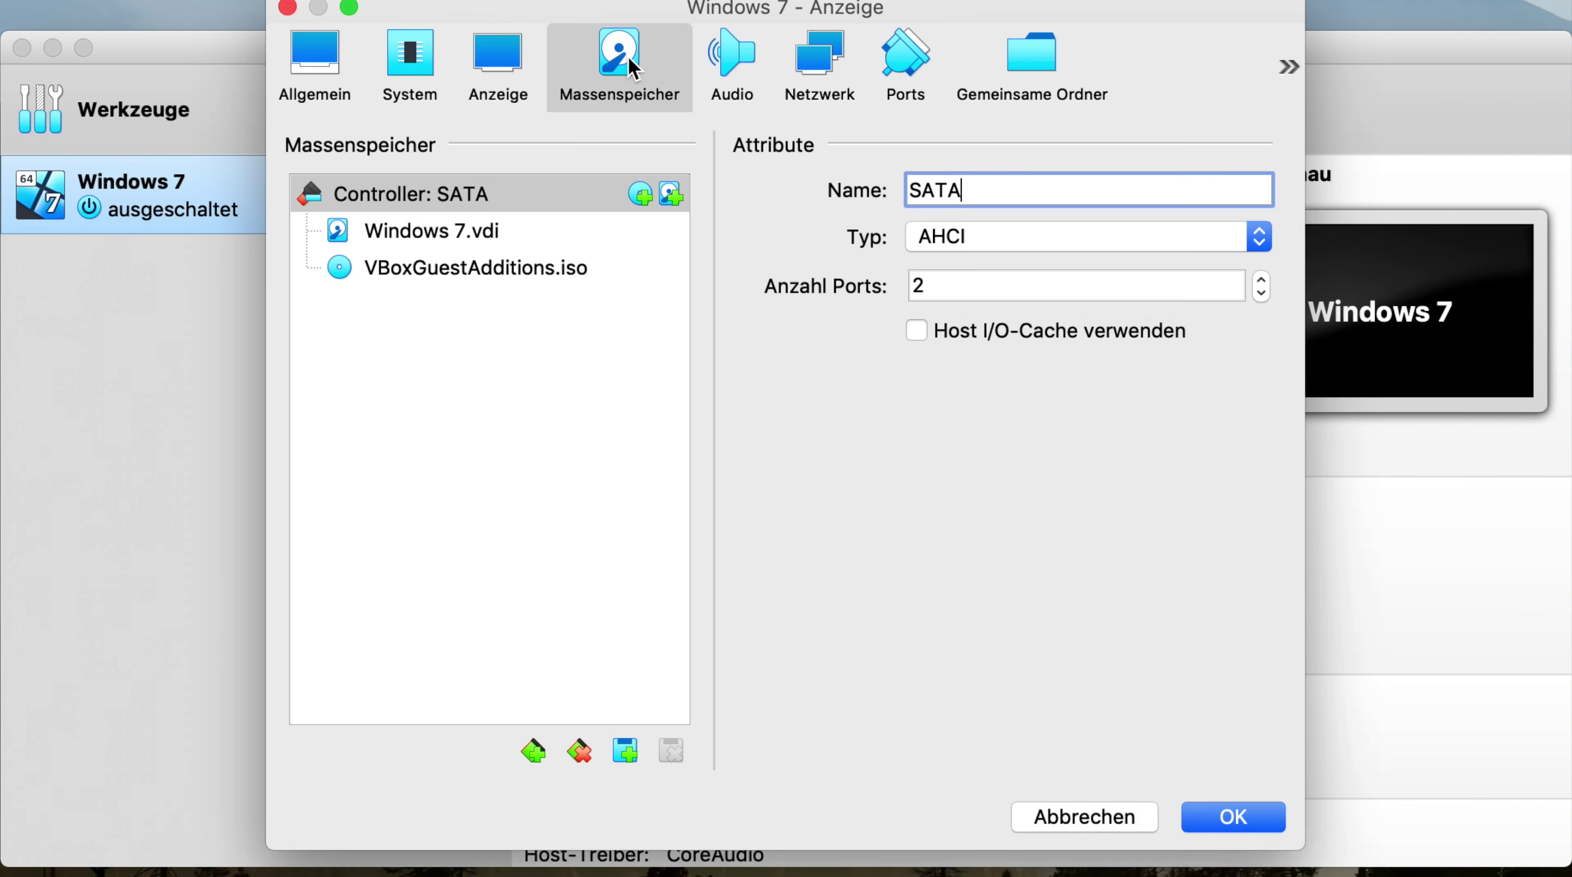
pyautogui.click(441, 240)
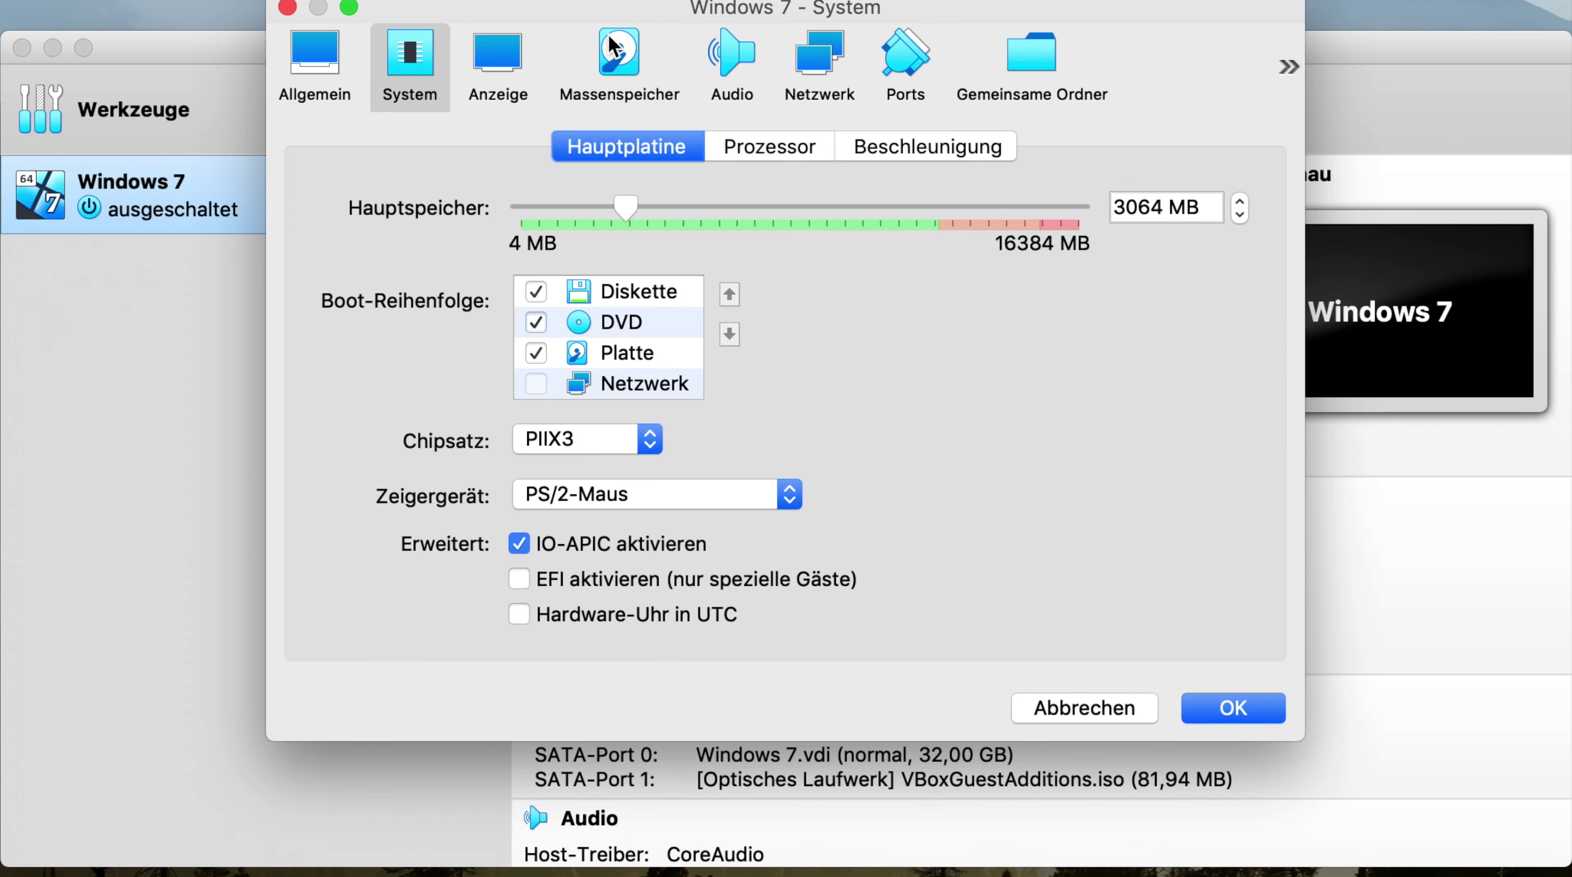
pyautogui.click(620, 56)
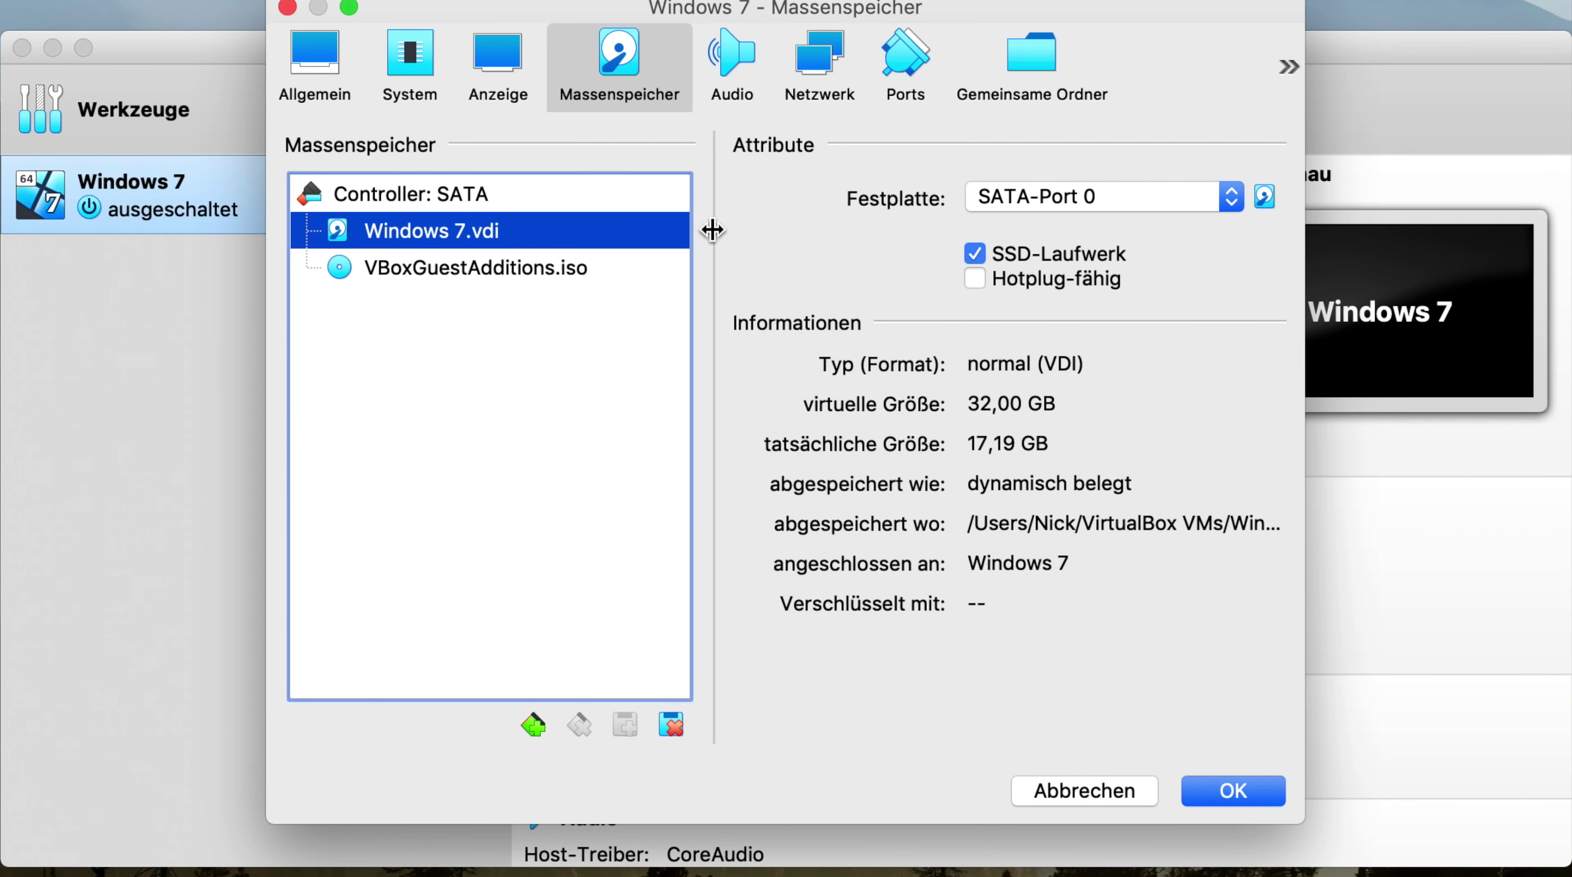
pyautogui.click(409, 60)
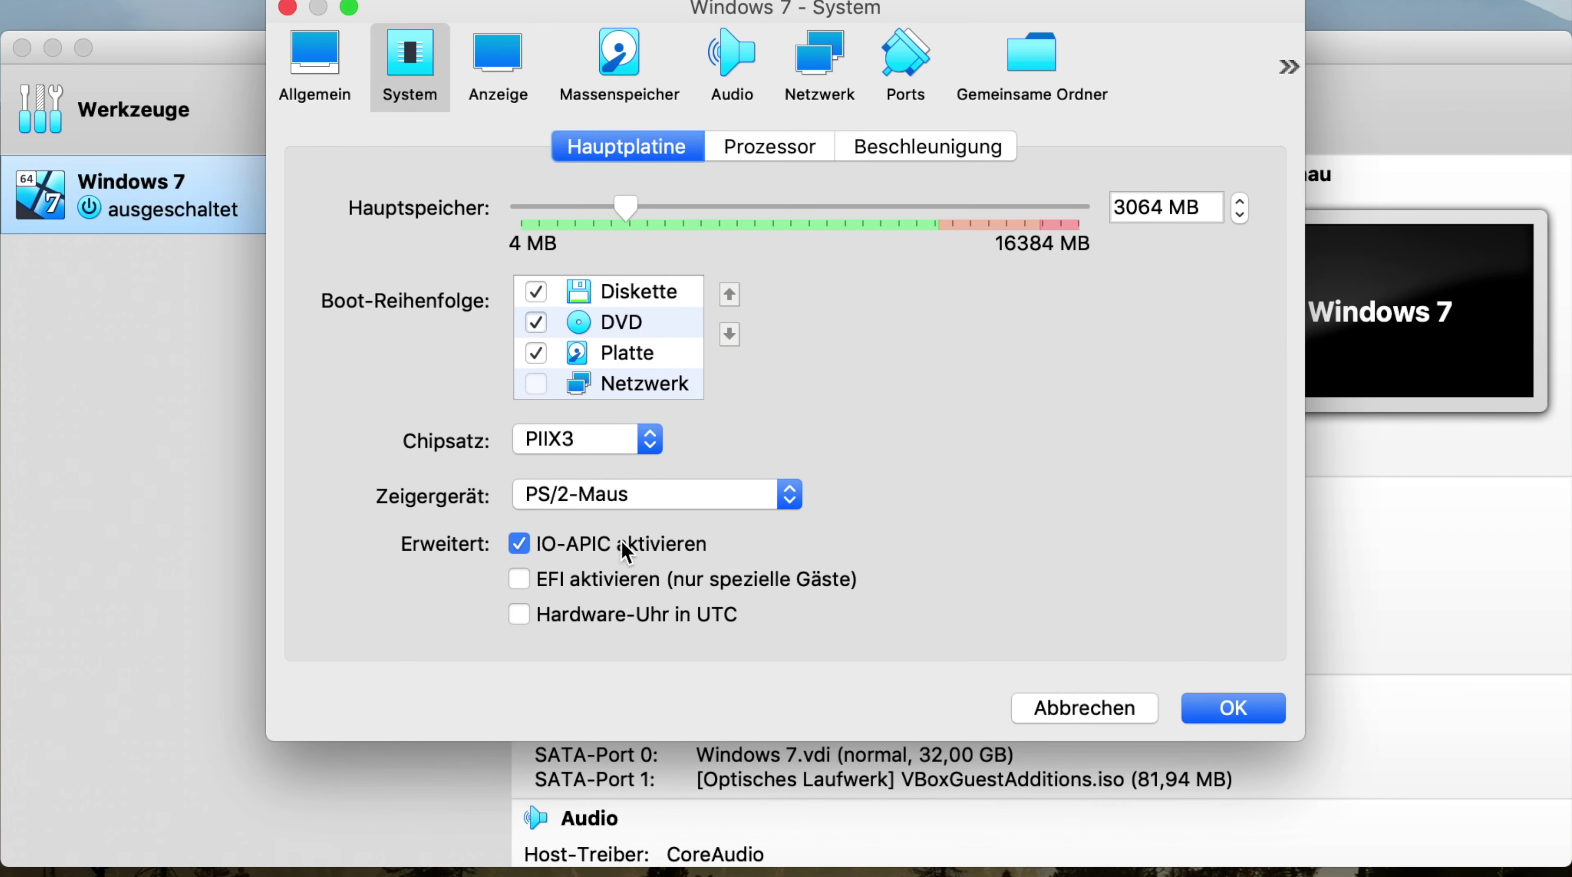
pyautogui.click(568, 495)
pyautogui.click(617, 496)
pyautogui.click(695, 498)
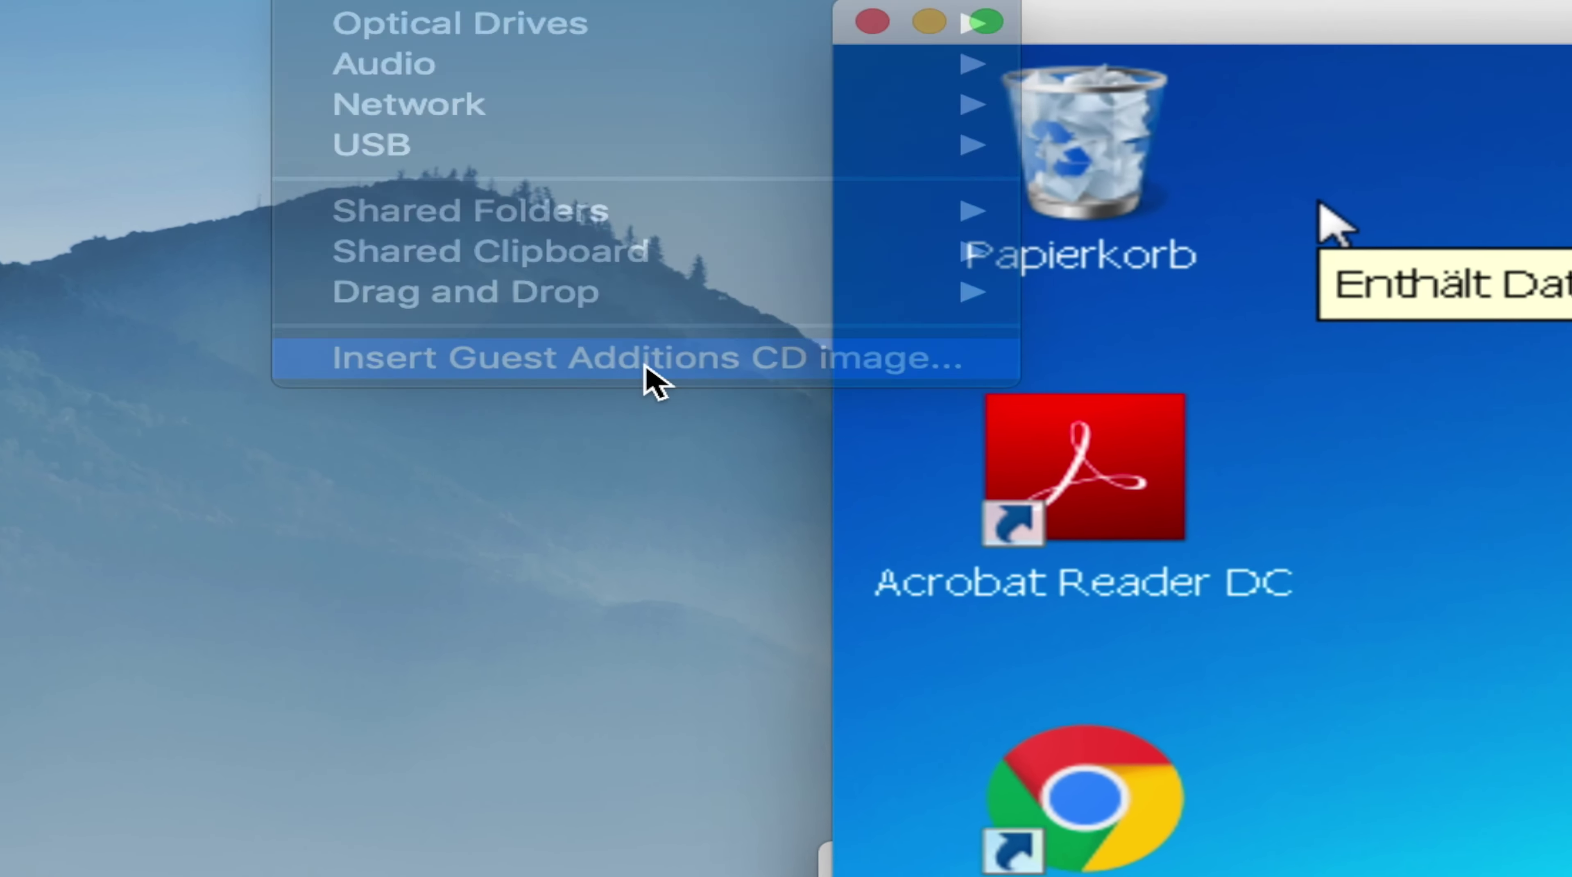
# Insert the Guest Additions CD image into the Windows 7 guest and open its CD drive (D:) in the file explorer.
pyautogui.click(645, 369)
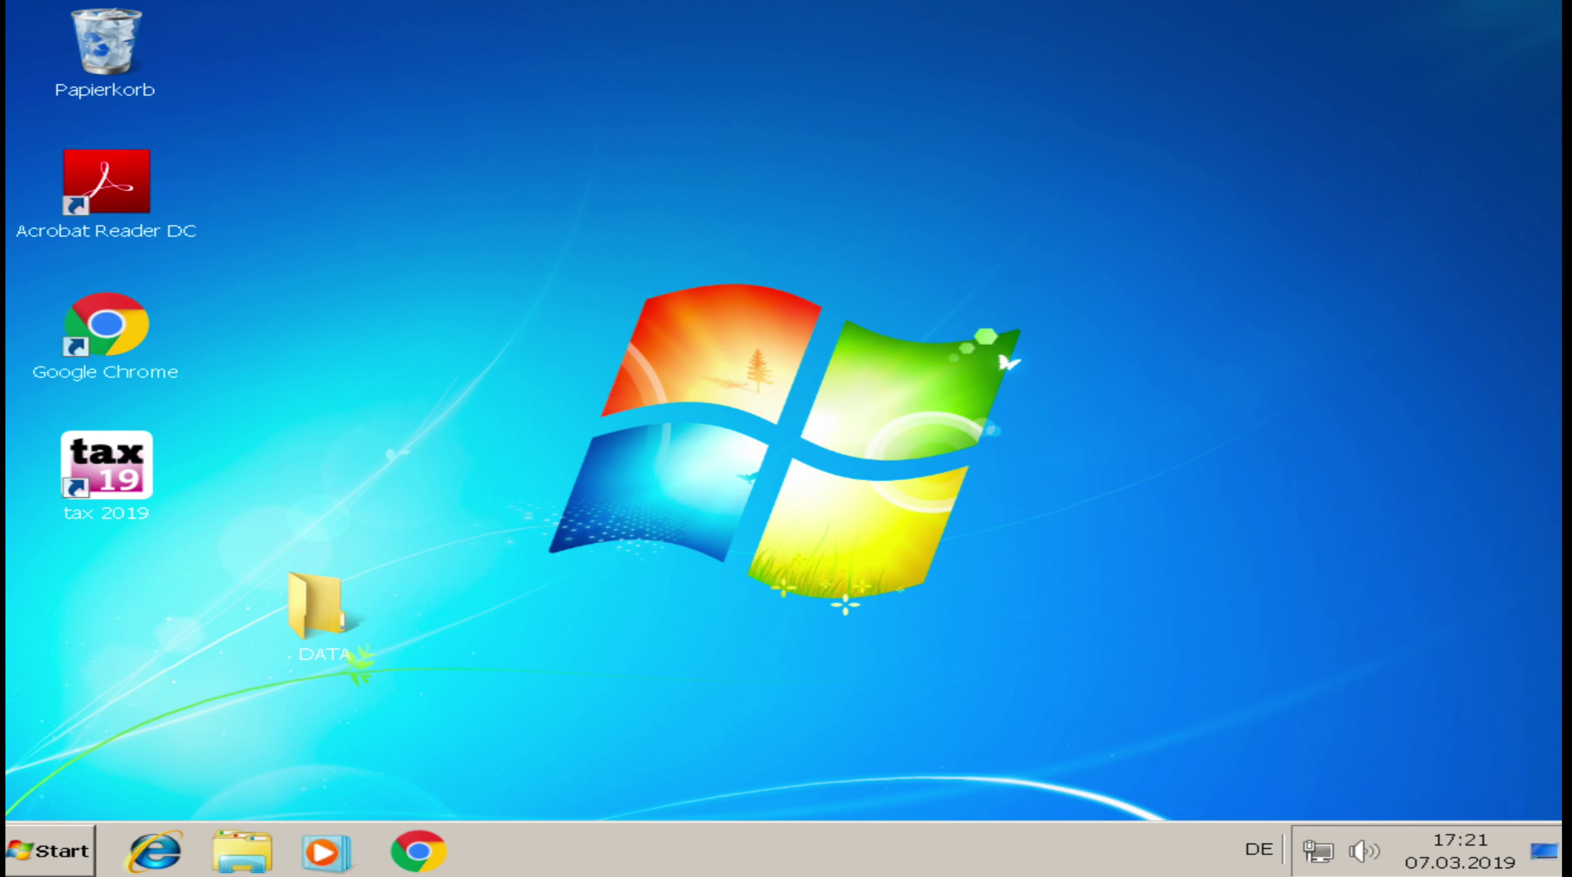
pyautogui.click(249, 844)
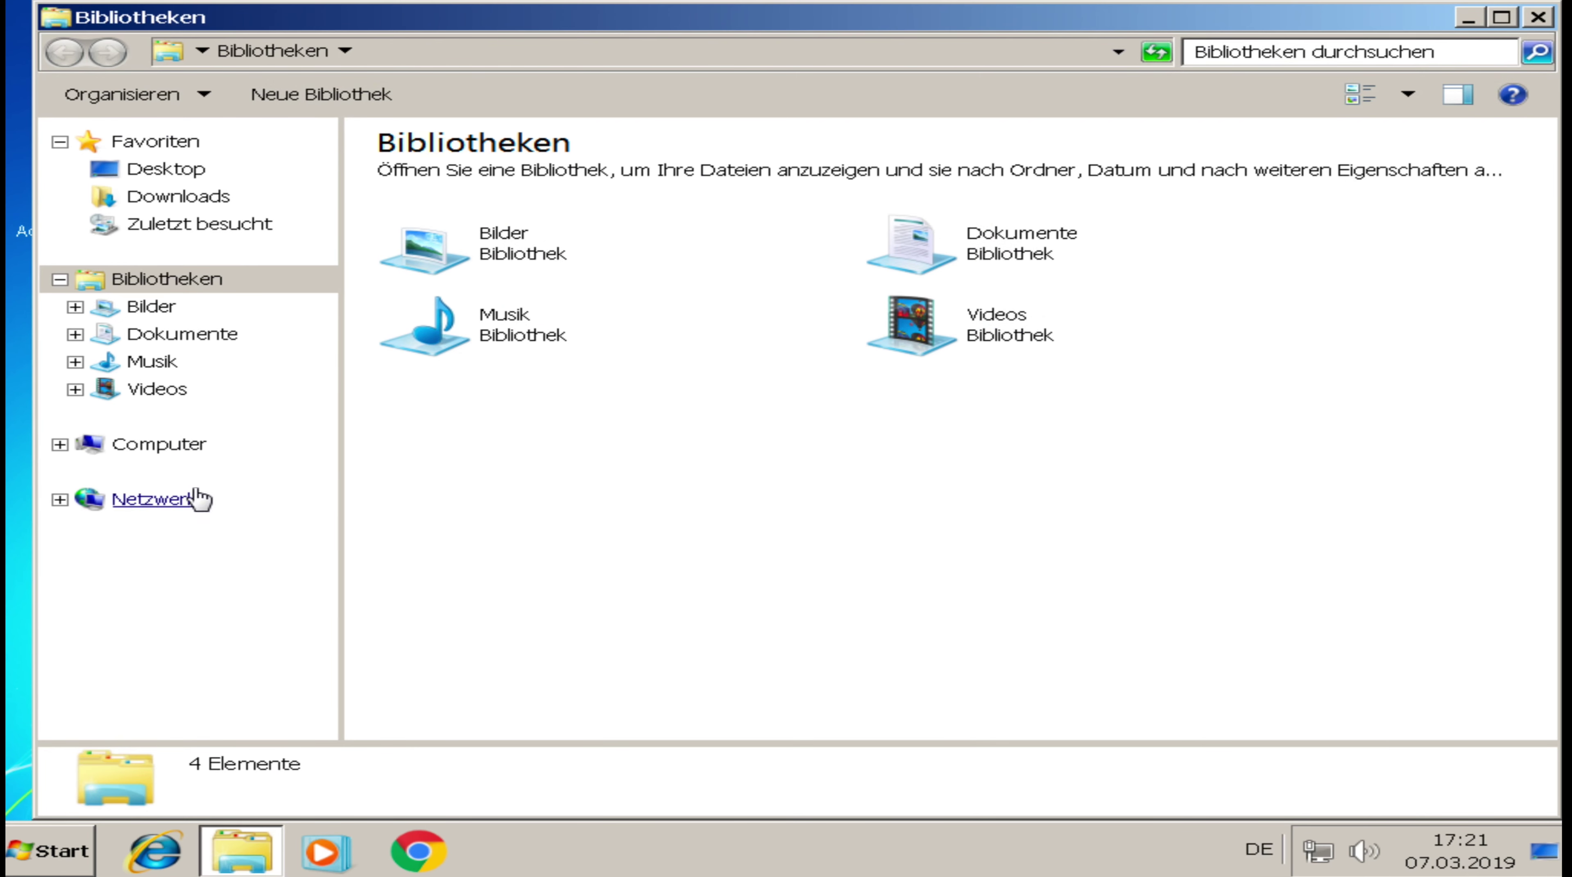
pyautogui.click(166, 448)
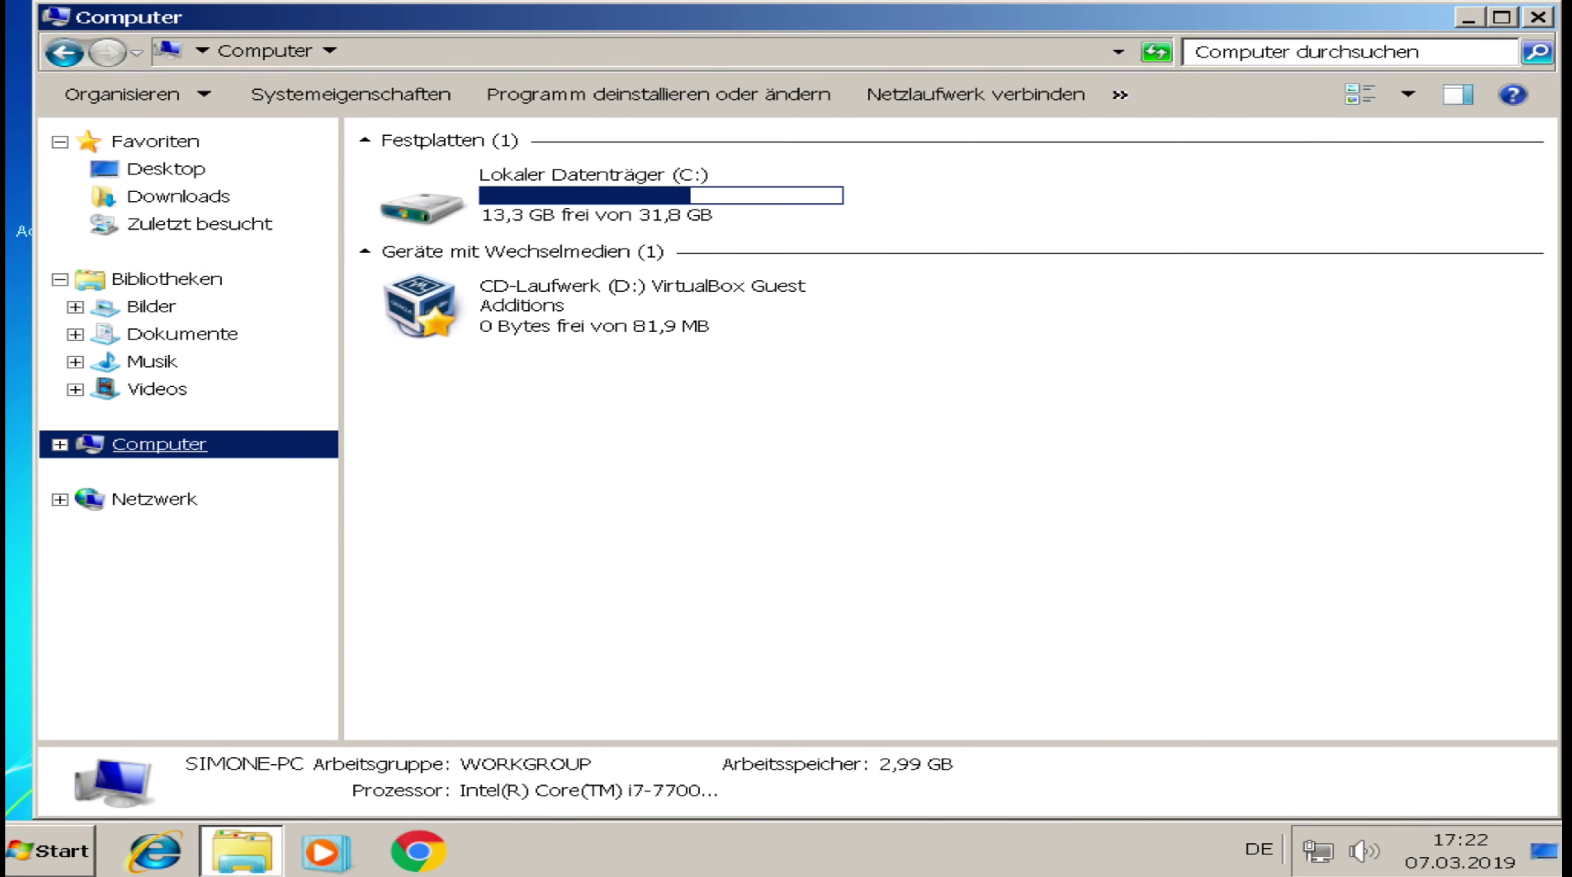
pyautogui.moveTo(643, 321)
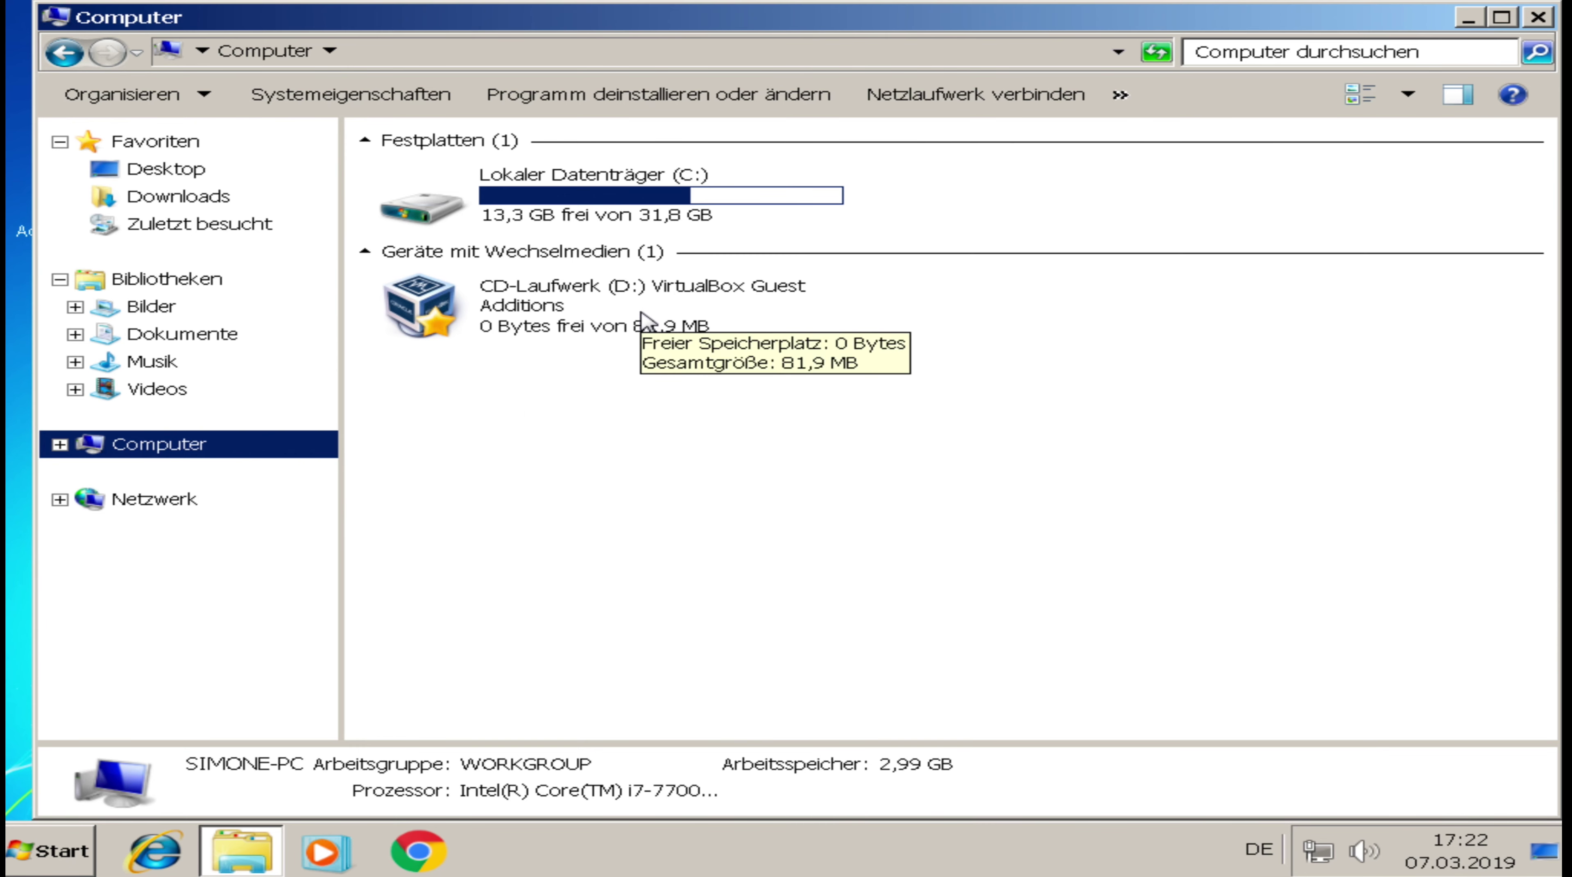
pyautogui.doubleClick(638, 317)
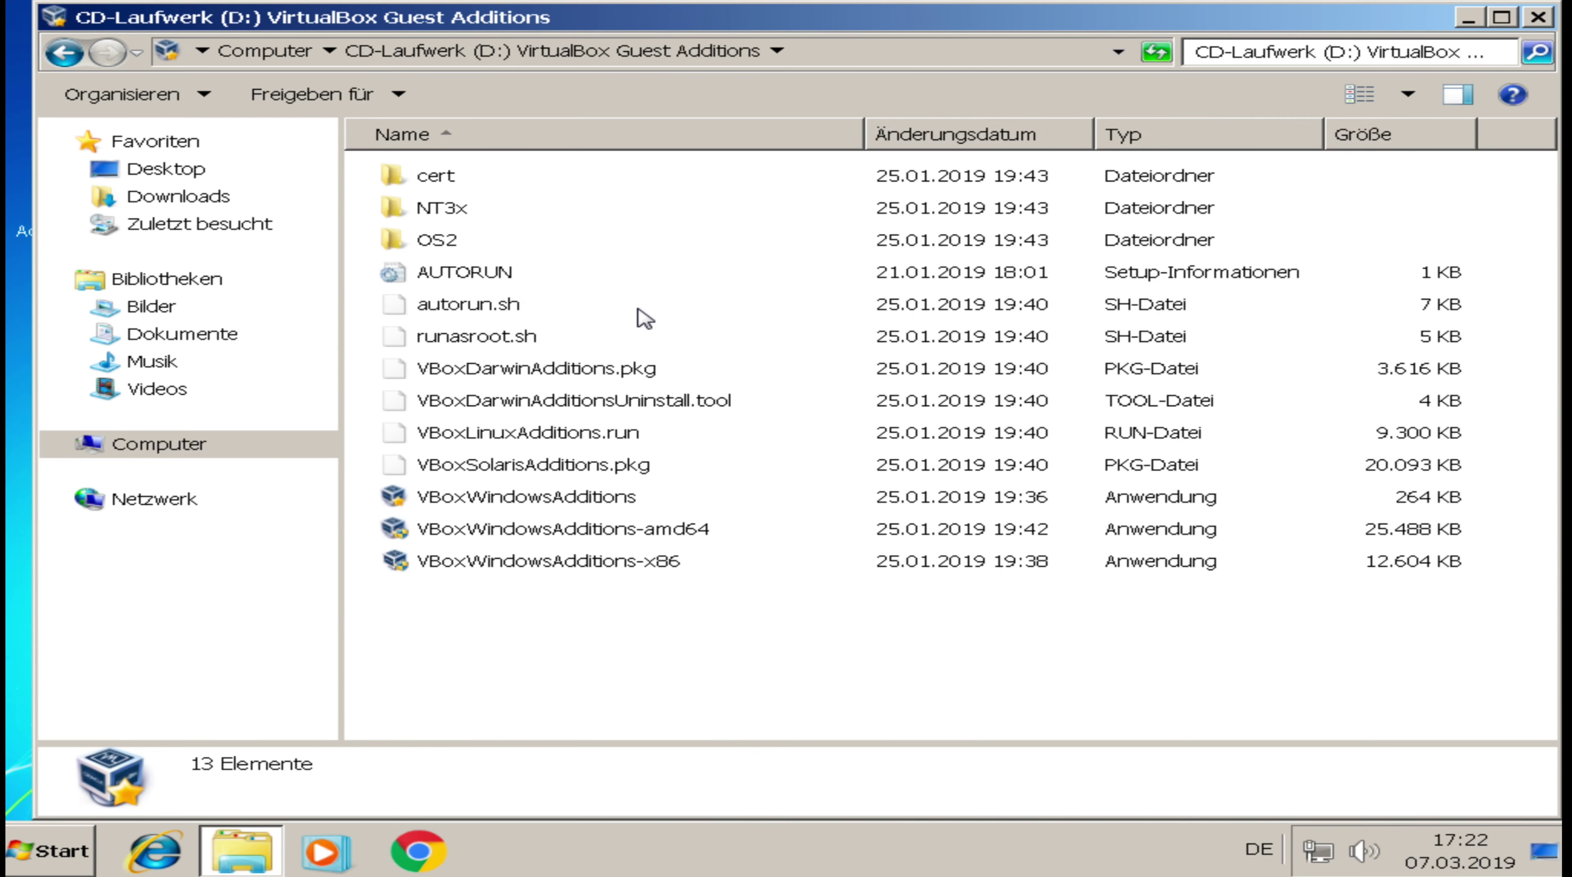
# Launch the VBoxWindowsAdditions installer from the CD and allow it to make changes to the computer.
pyautogui.moveTo(688, 578)
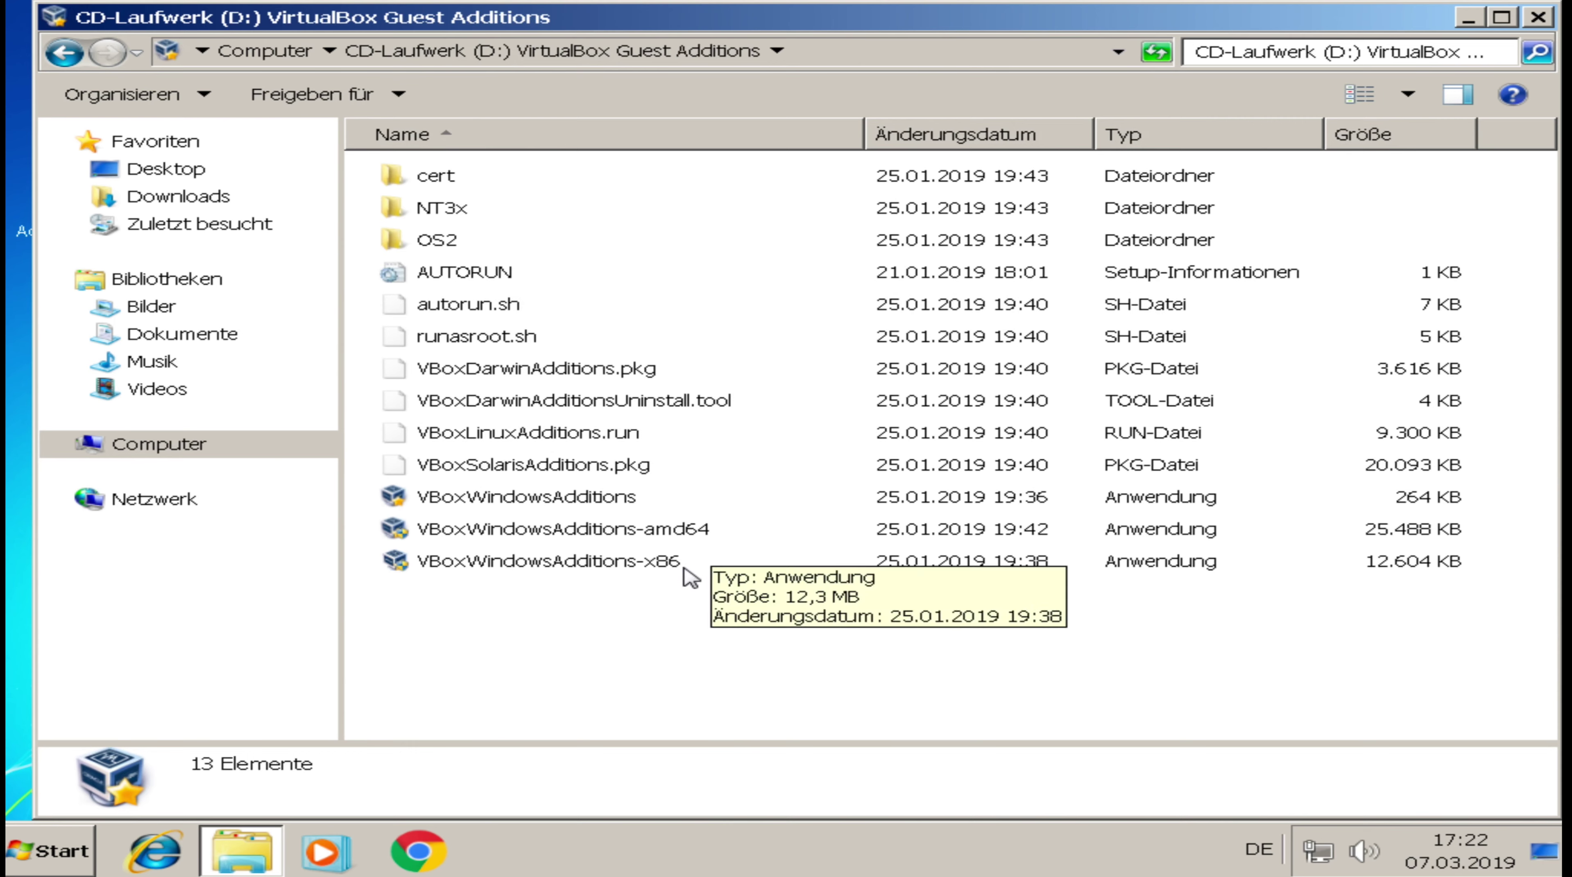
pyautogui.click(614, 513)
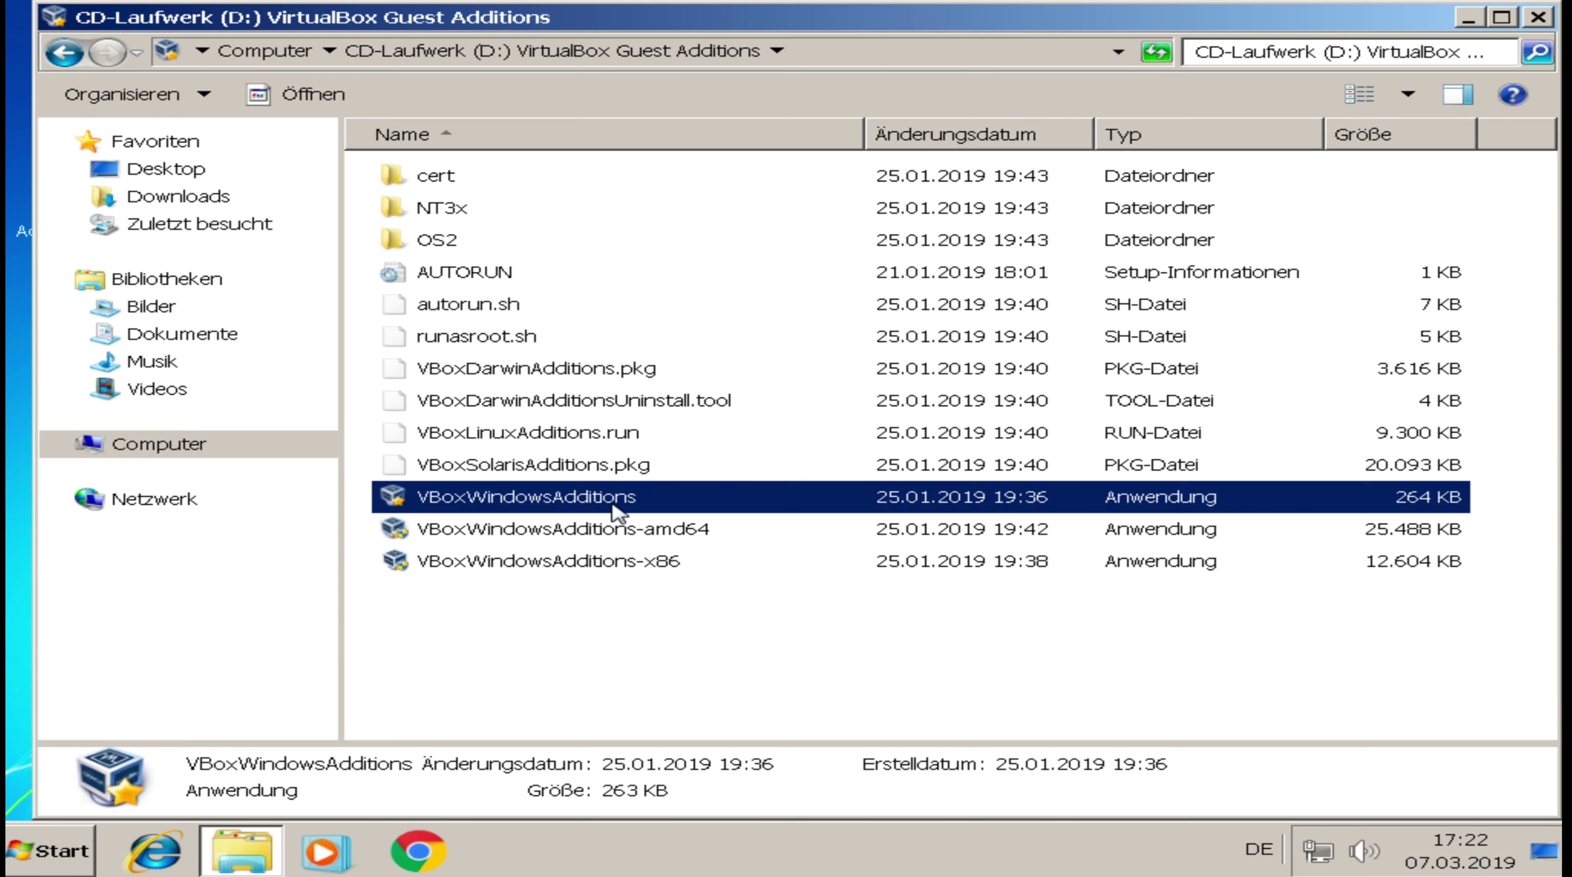
pyautogui.doubleClick(614, 513)
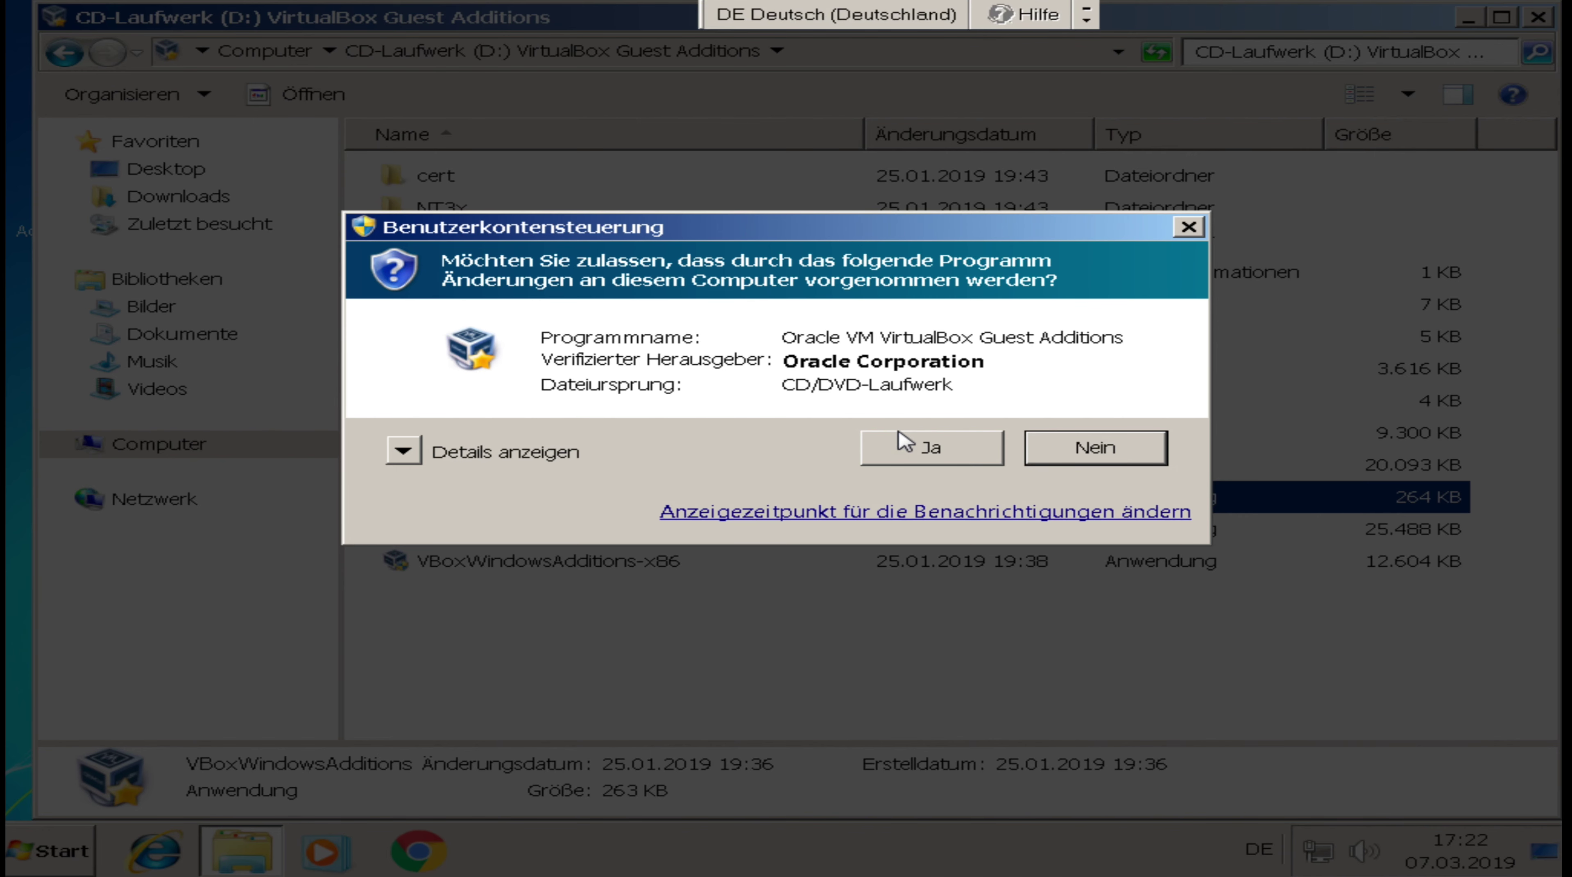
pyautogui.click(907, 450)
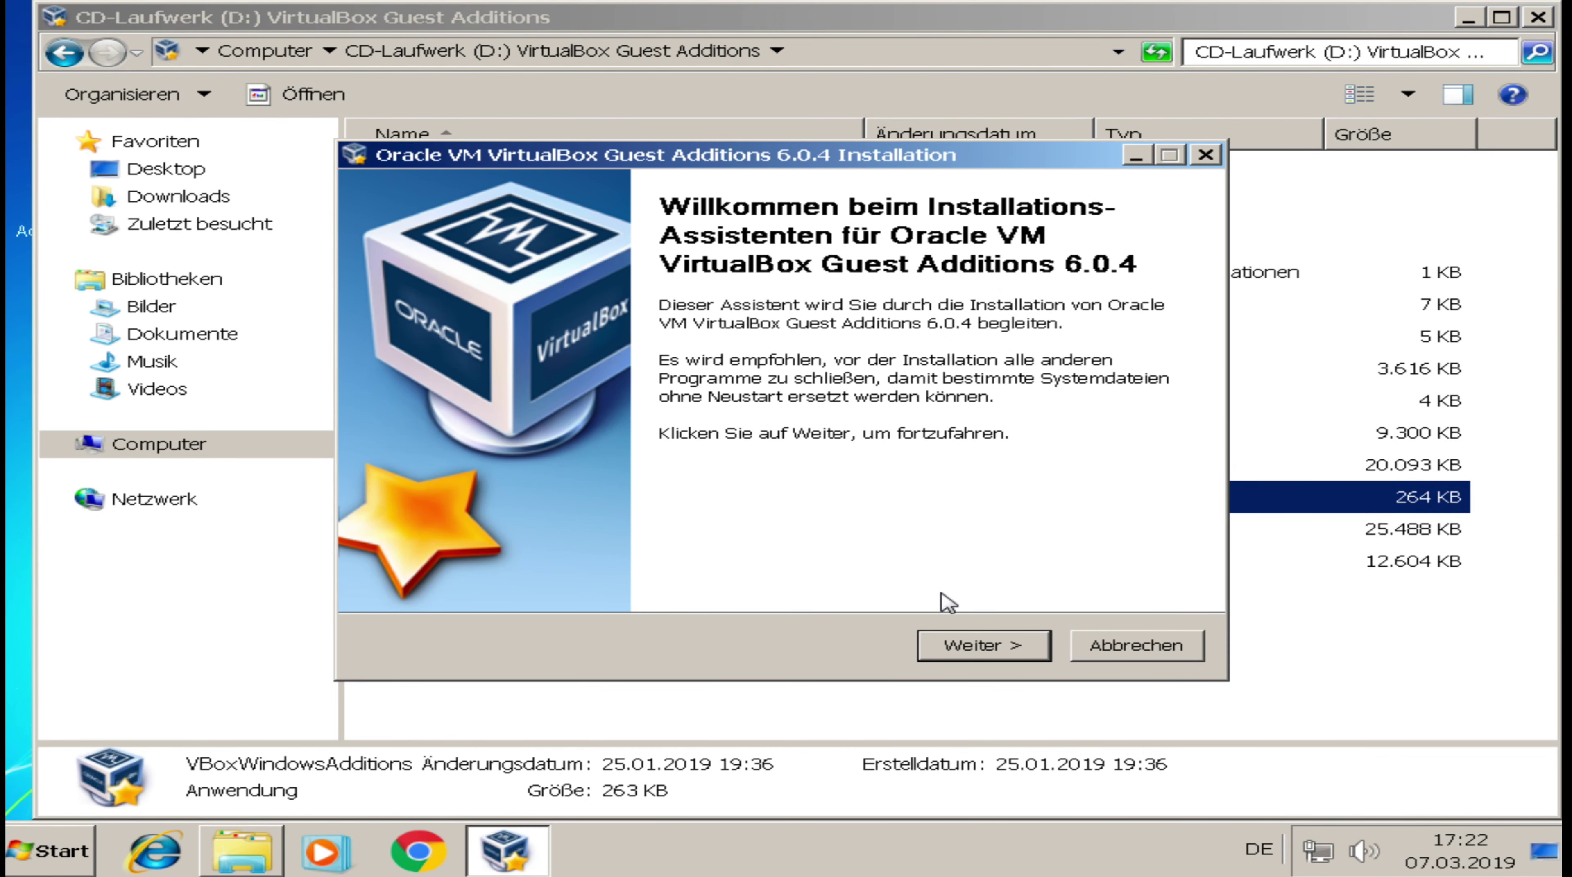
# Start installing Guest Additions 6.0.4 with the default target folder and the preselected components.
pyautogui.click(997, 655)
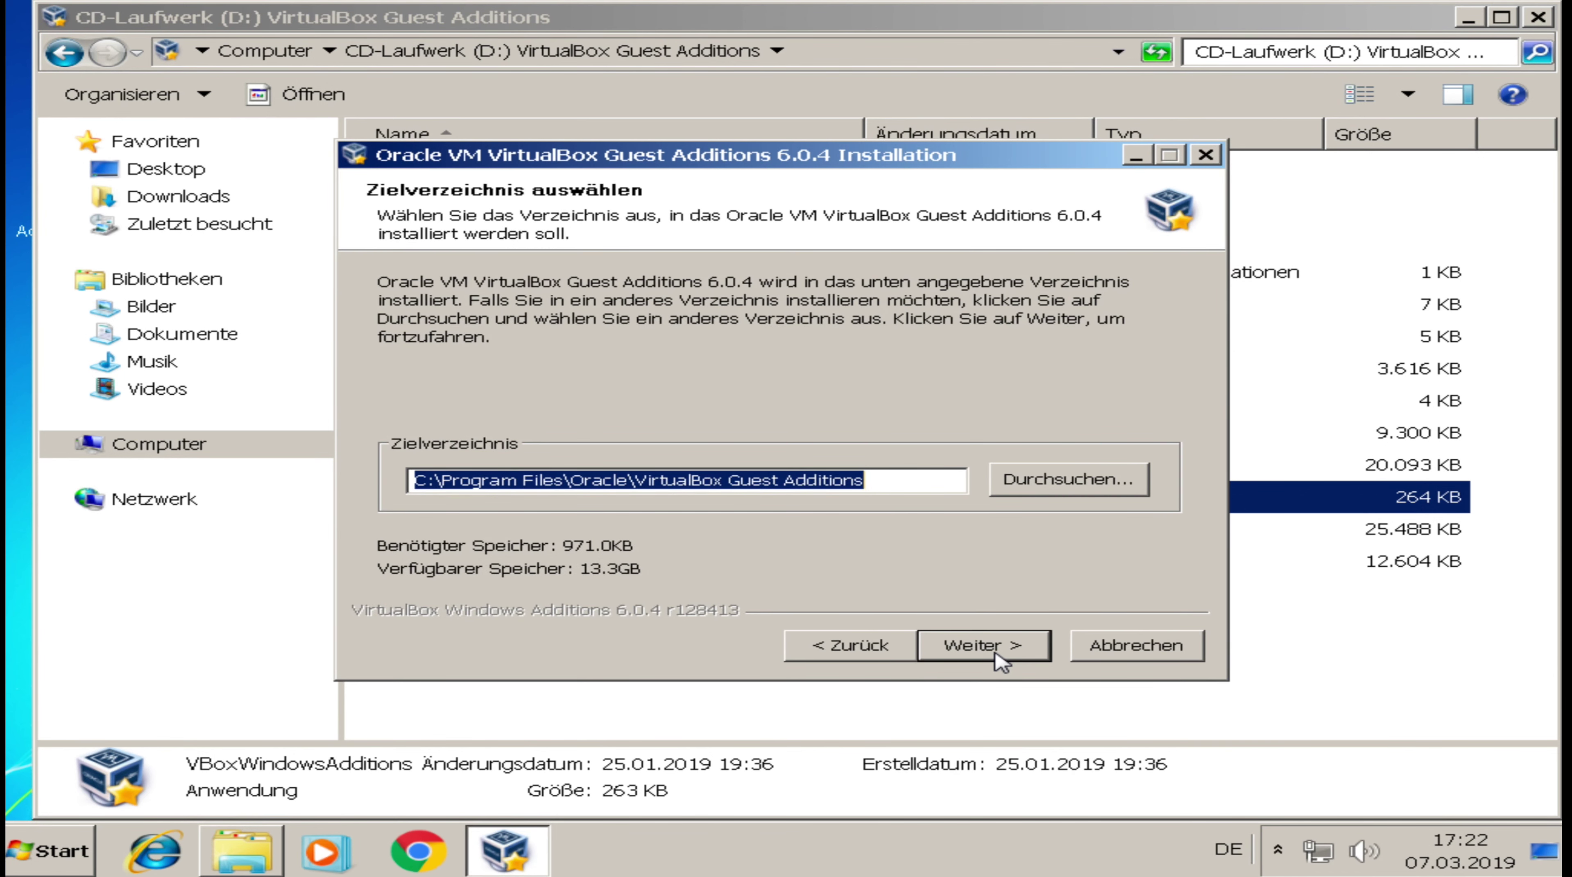
pyautogui.click(997, 654)
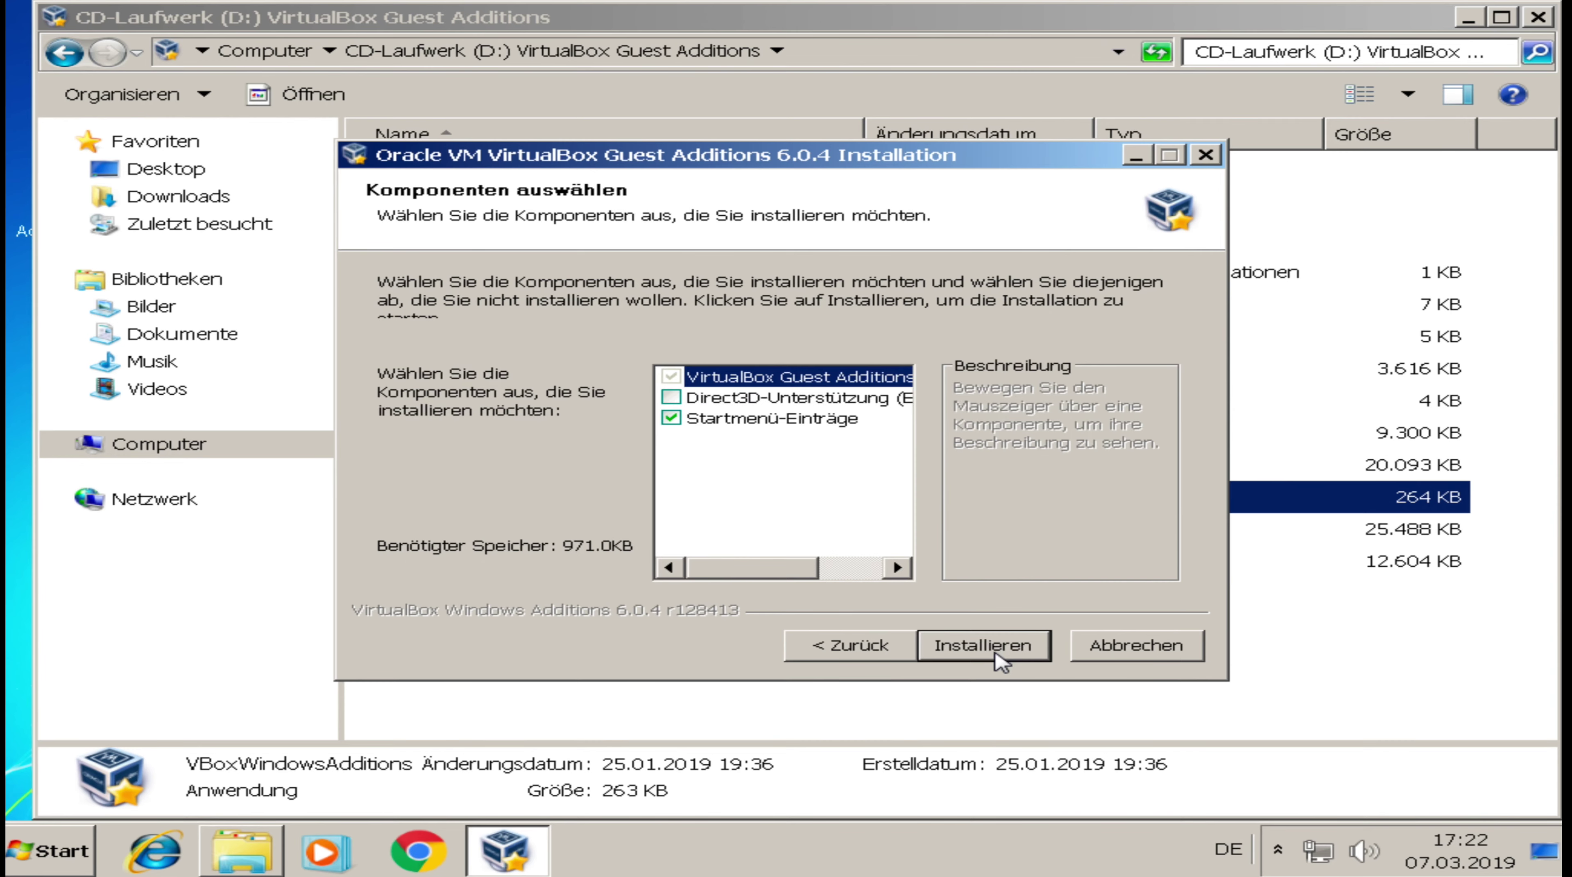
pyautogui.click(996, 655)
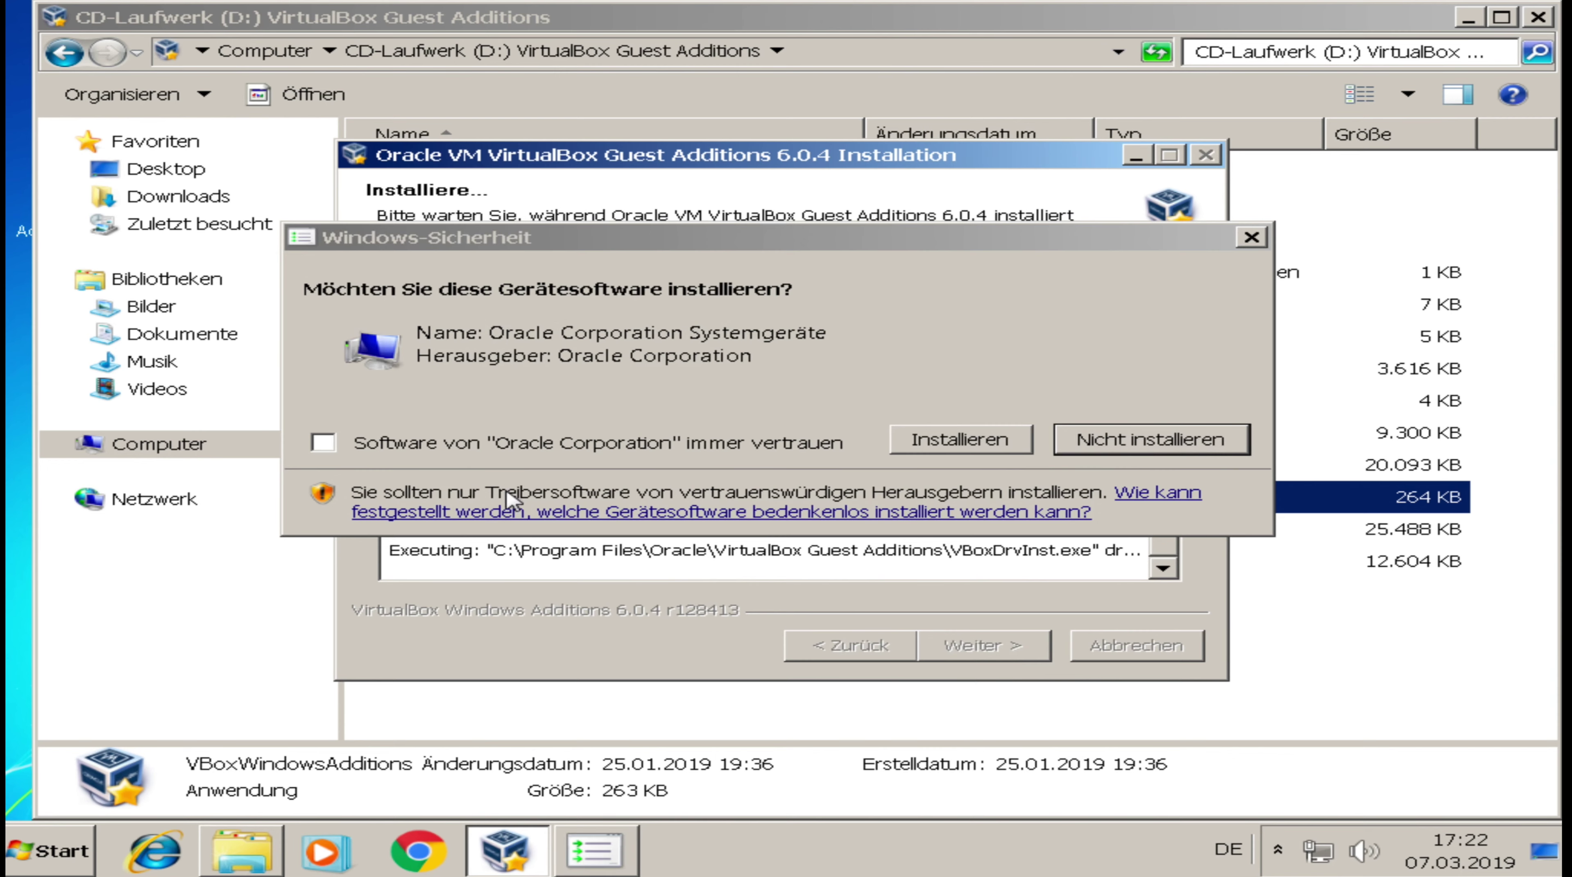
# Always trust Oracle Corporation software, install its device driver, and finish the setup with an immediate restart.
pyautogui.click(688, 442)
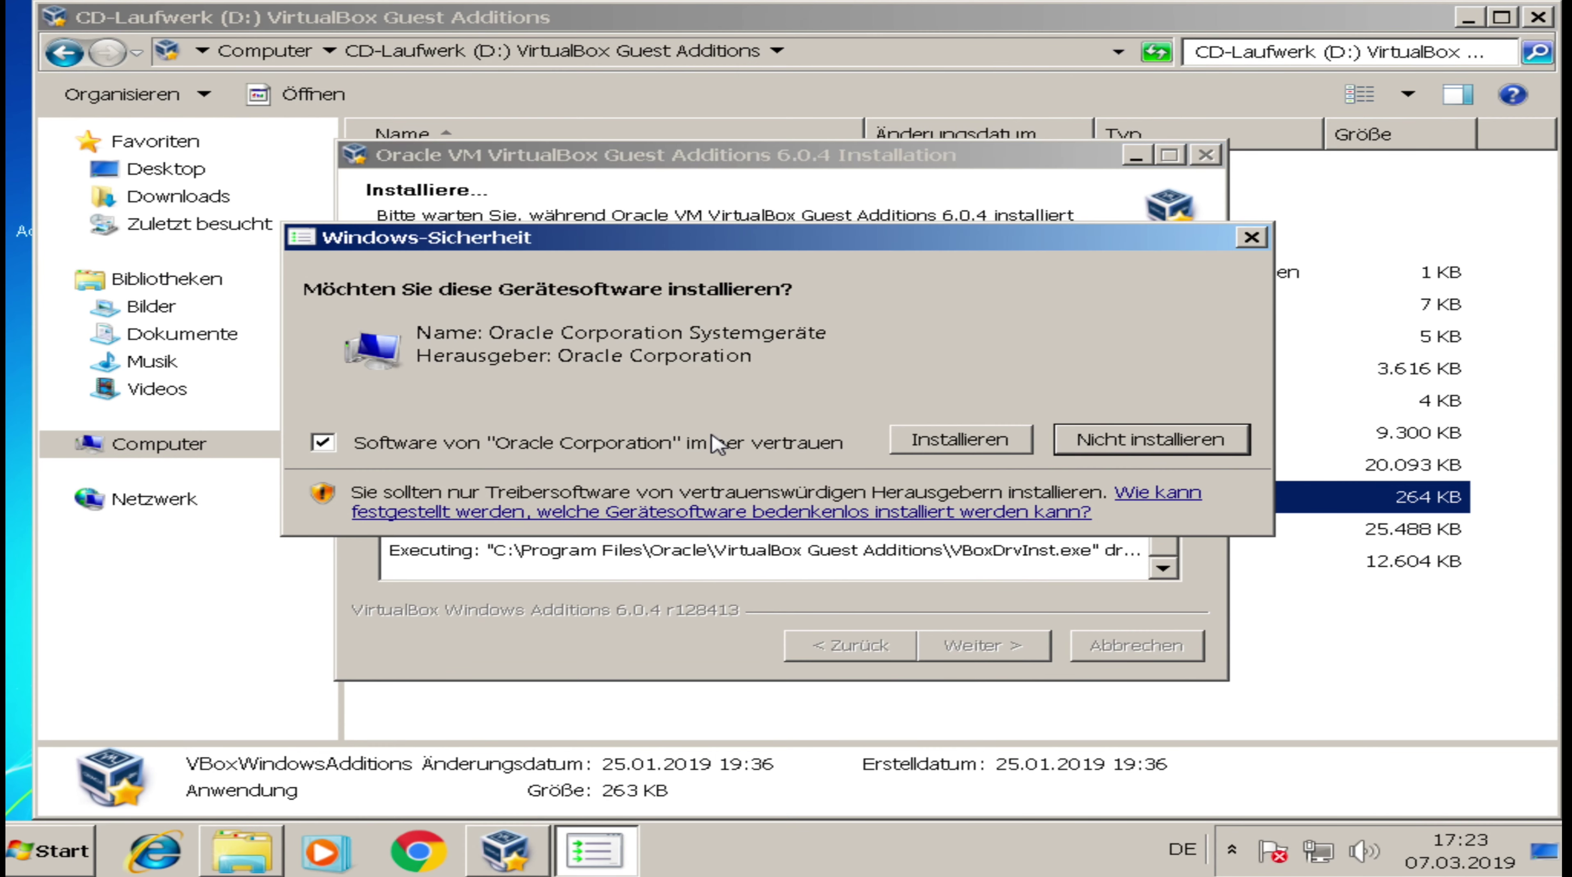
pyautogui.click(963, 441)
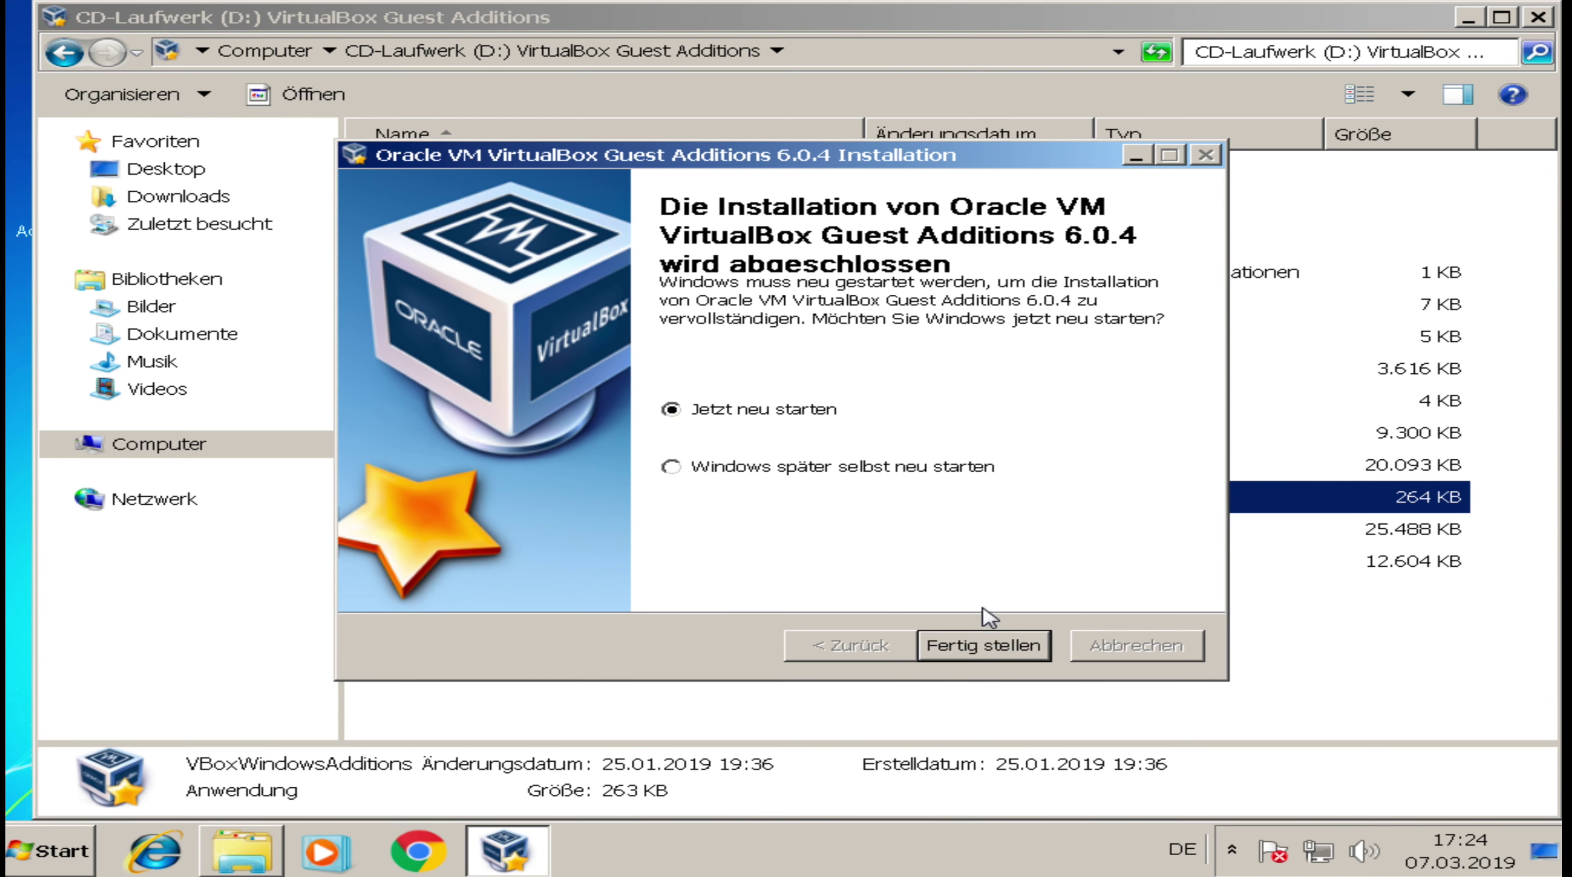
pyautogui.click(990, 639)
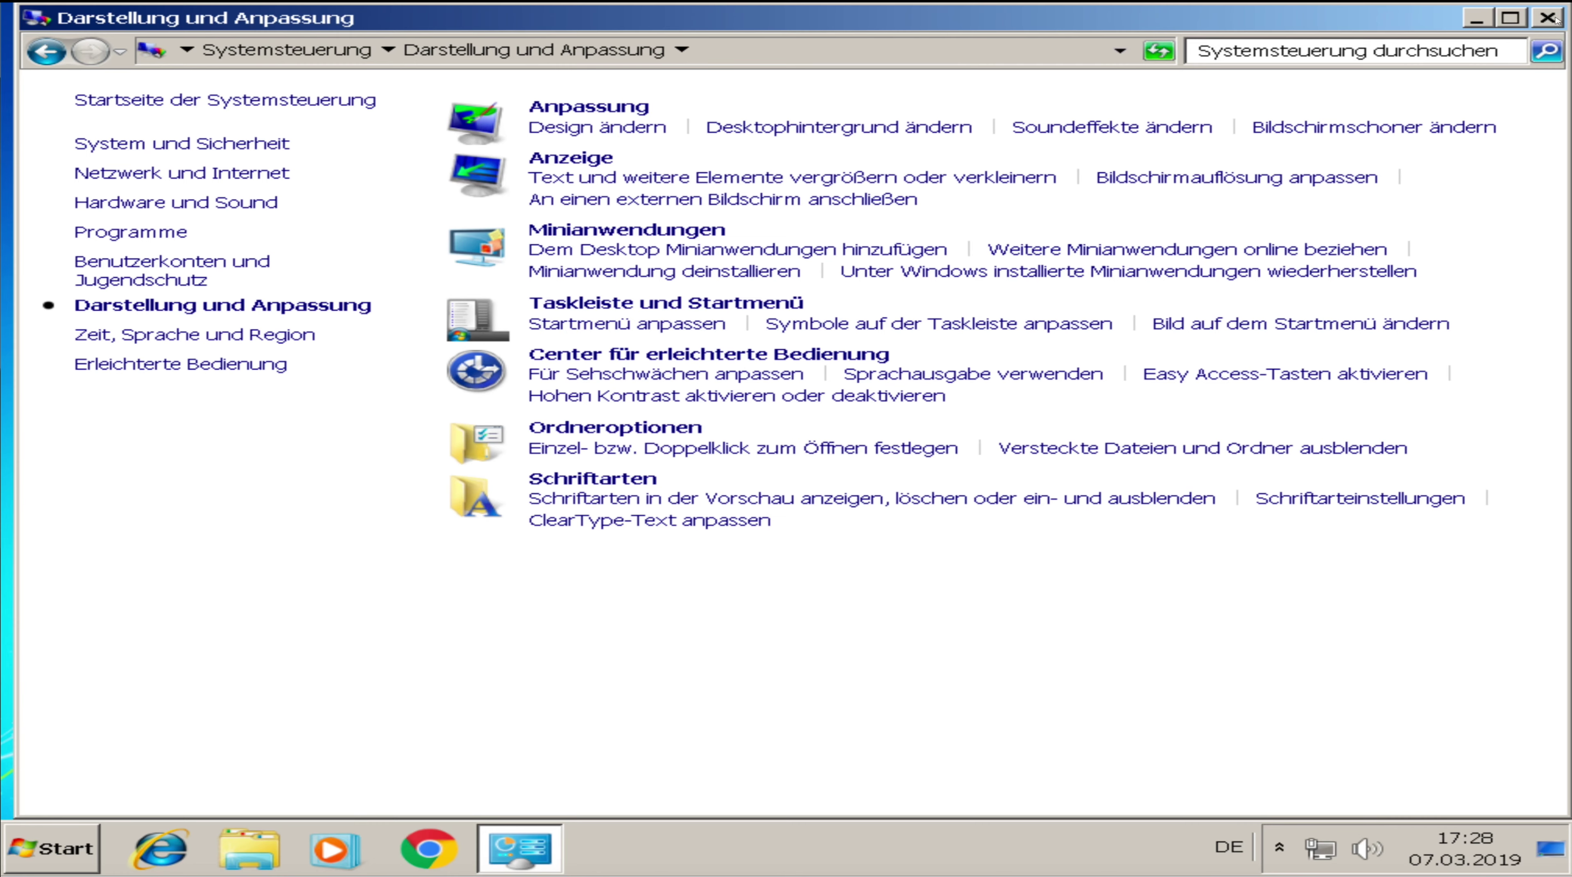
# Close the open Control Panel window, set the guest's screen resolution to 1024 × 768 and keep the changed display settings.
pyautogui.click(1553, 19)
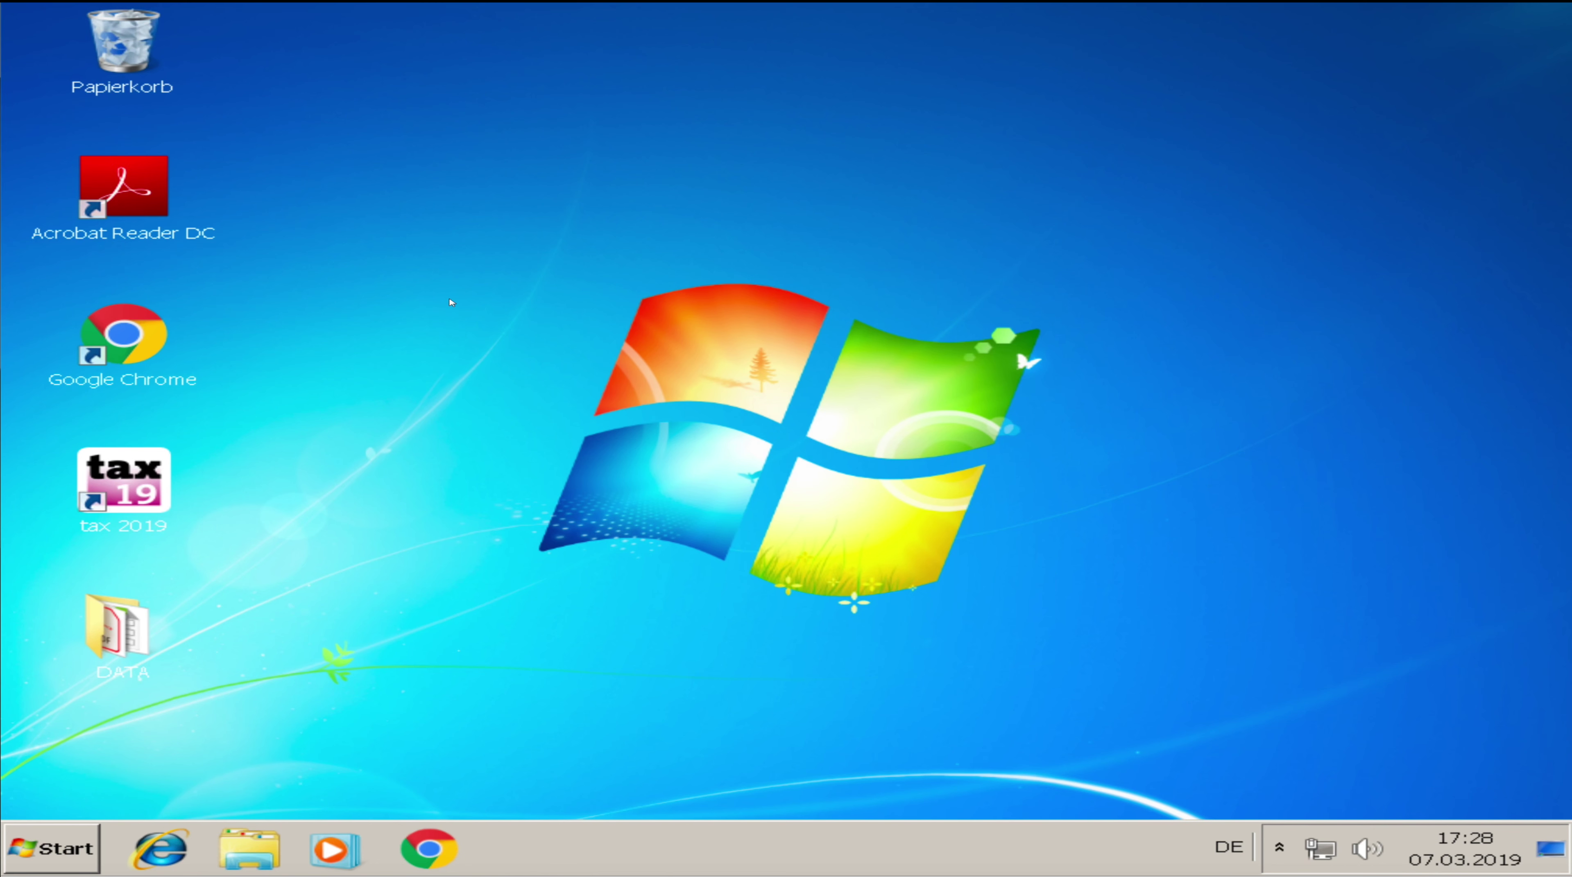
pyautogui.rightClick(452, 263)
pyautogui.click(624, 448)
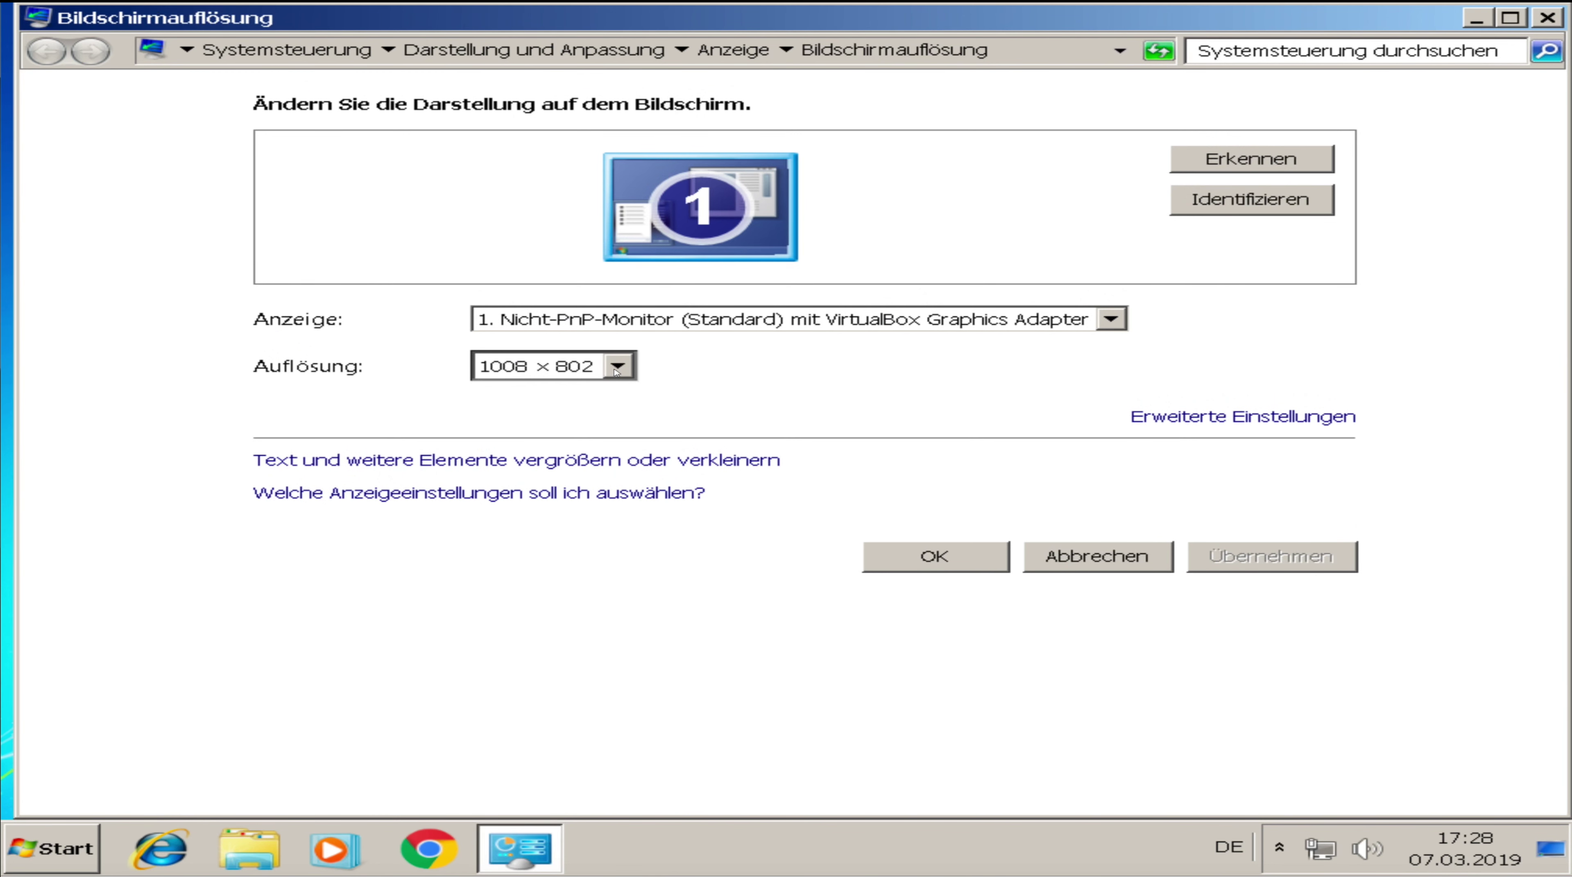
pyautogui.click(616, 368)
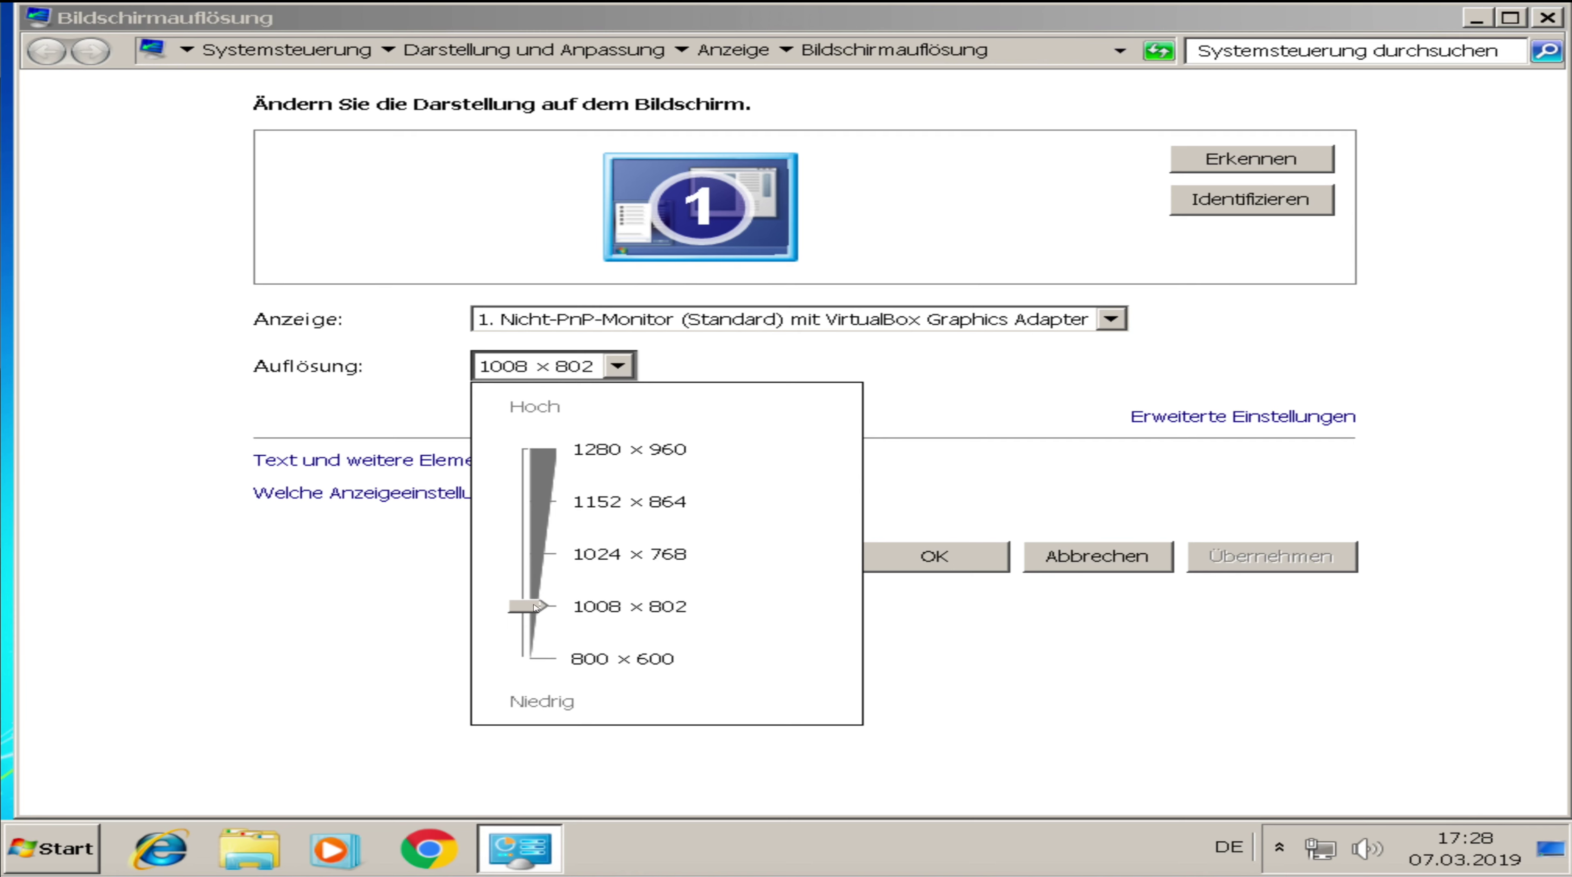
pyautogui.moveTo(534, 608); pyautogui.dragTo(542, 554)
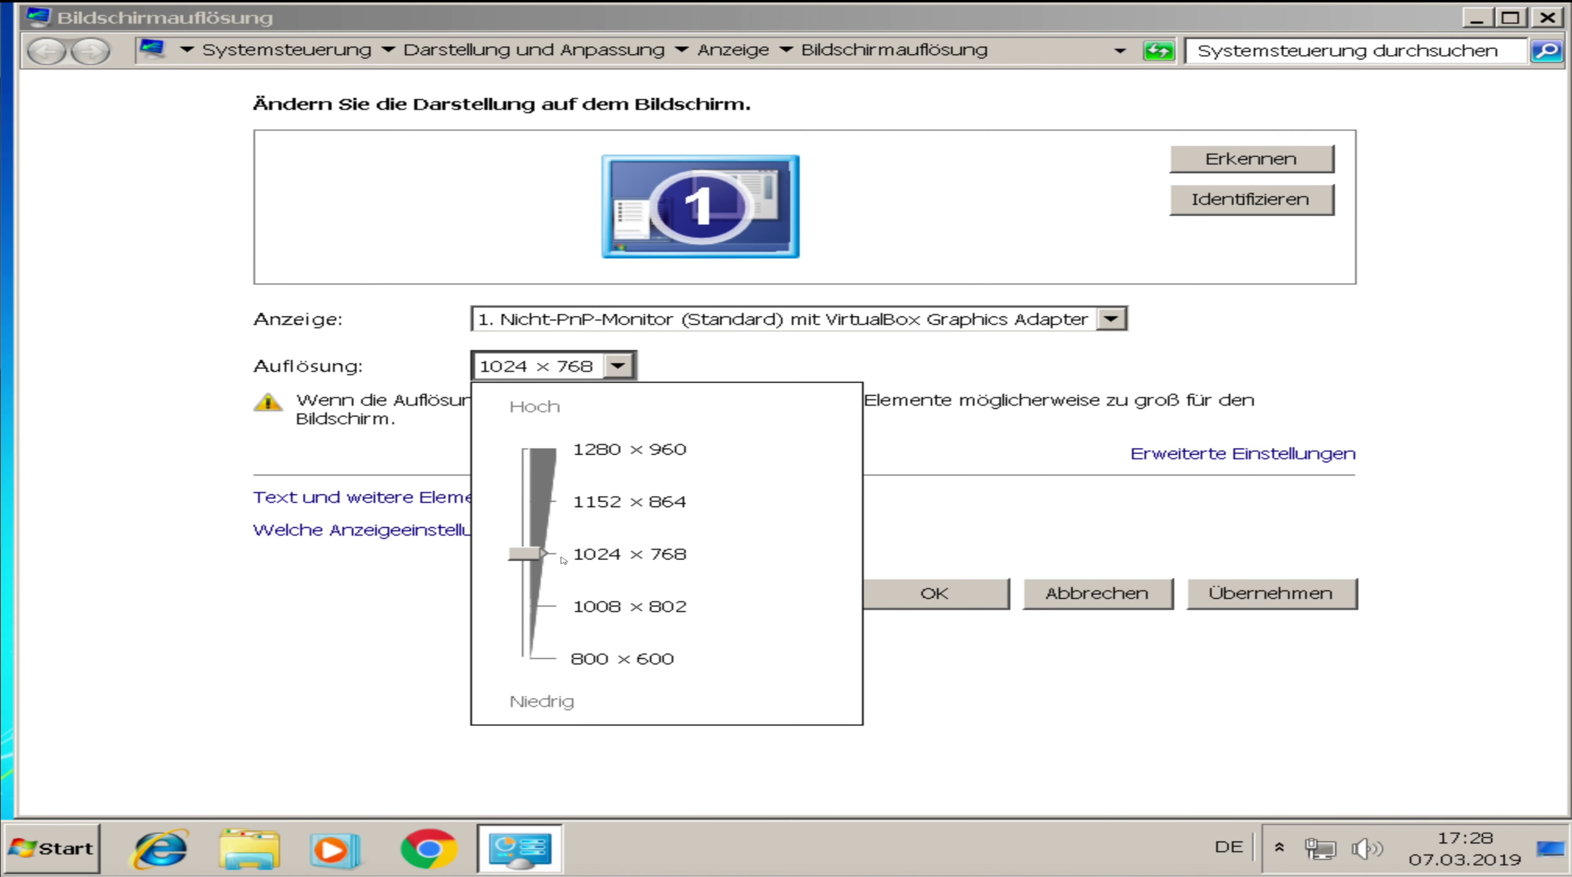
pyautogui.click(1052, 564)
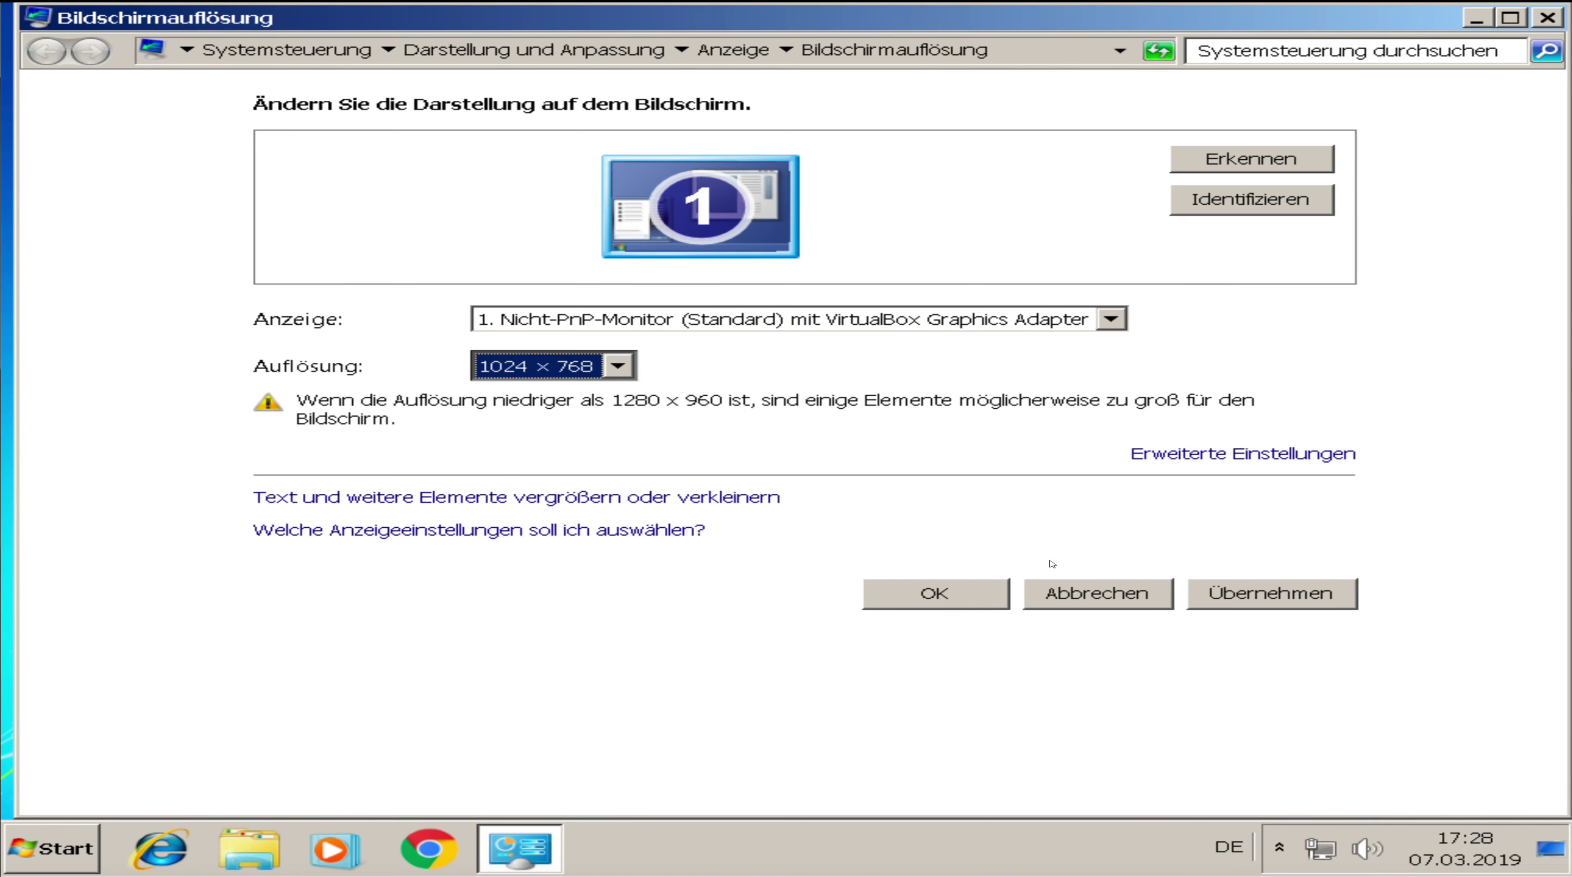
pyautogui.click(936, 595)
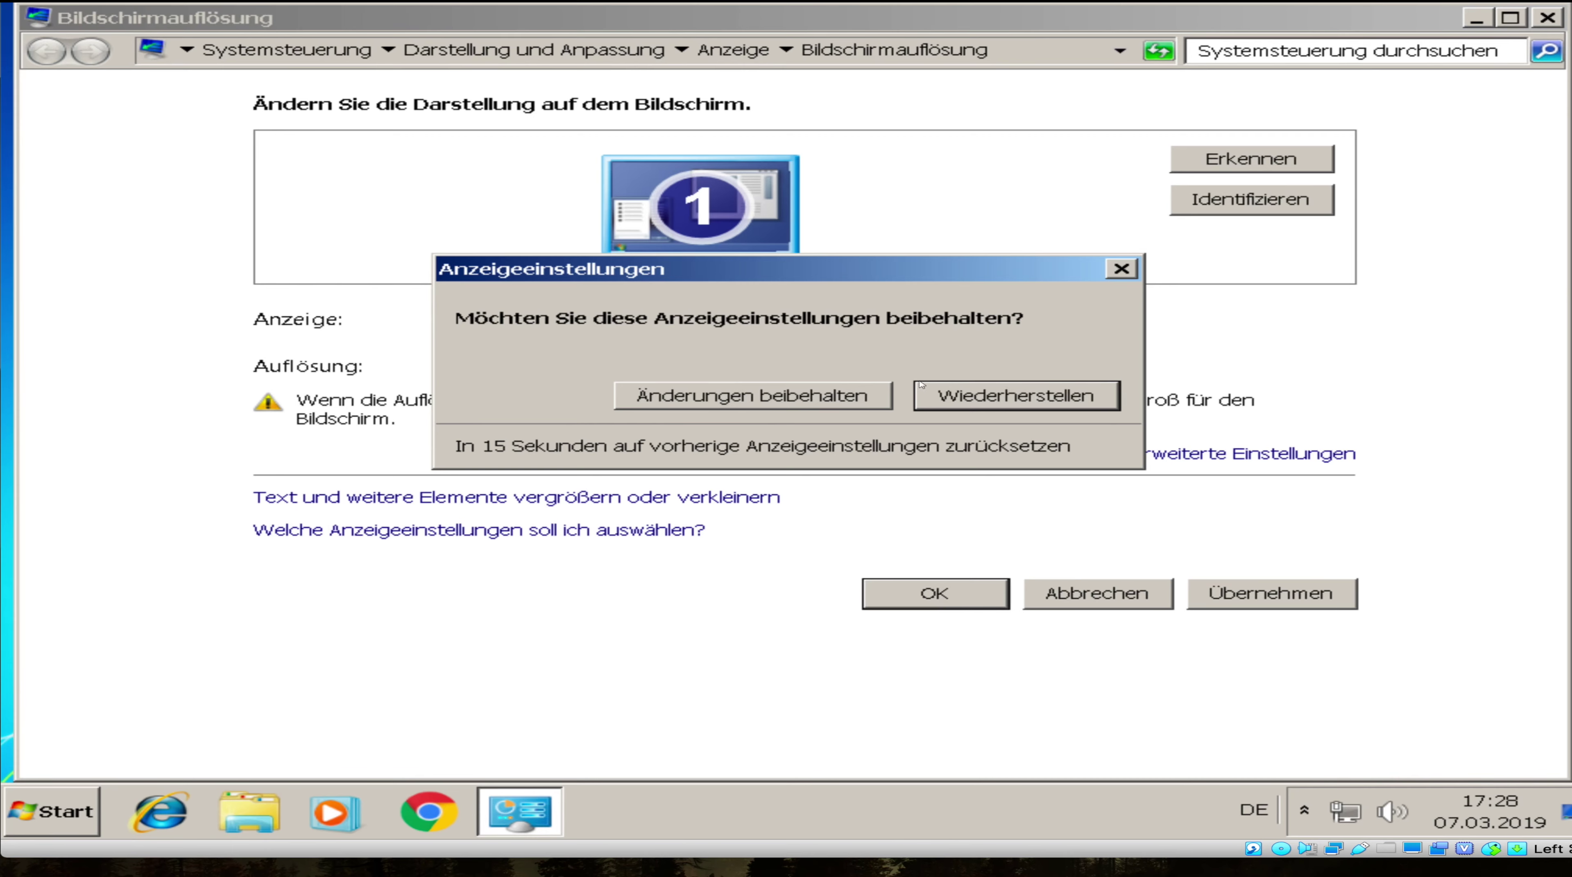
pyautogui.click(806, 401)
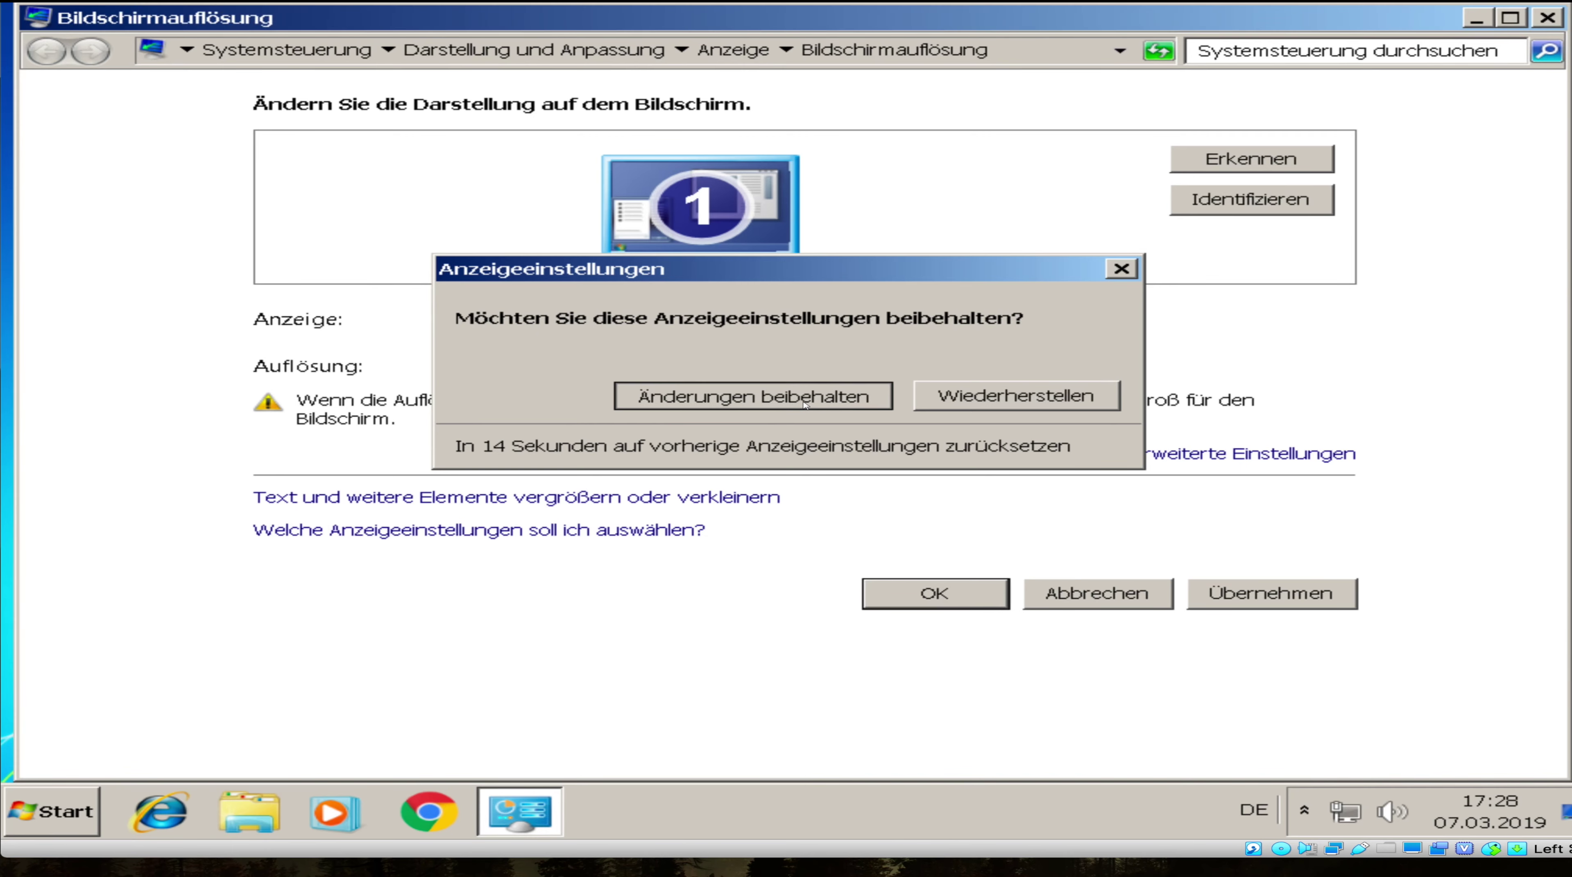
pyautogui.click(806, 400)
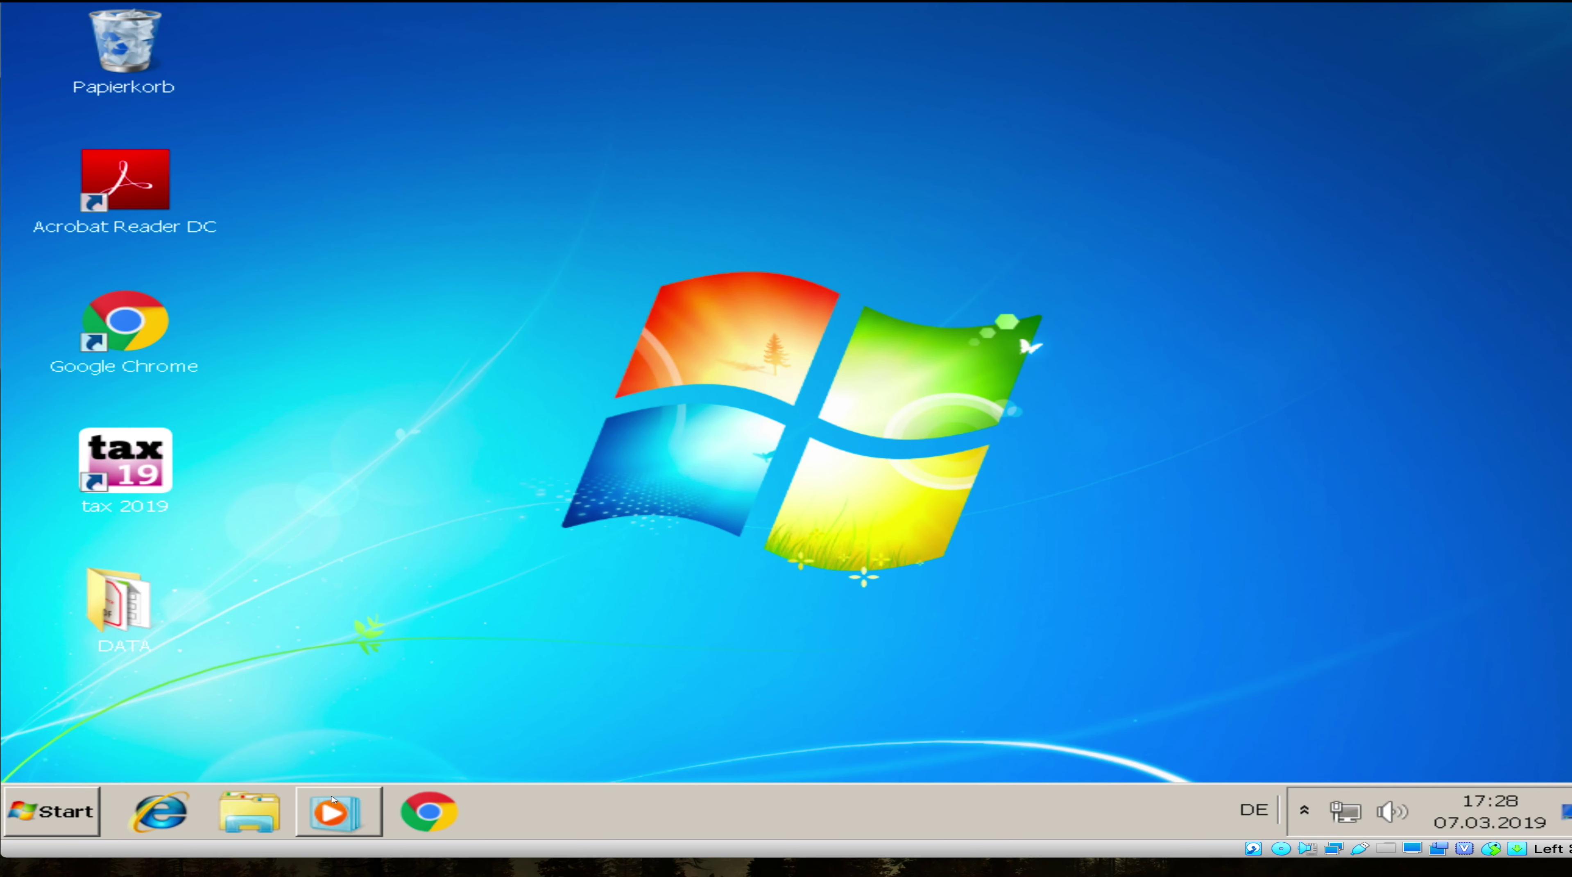
# Open the guest's advanced system settings (Erweiterte Systemeinstellungen) through System und Sicherheit in the Control Panel.
pyautogui.click(62, 820)
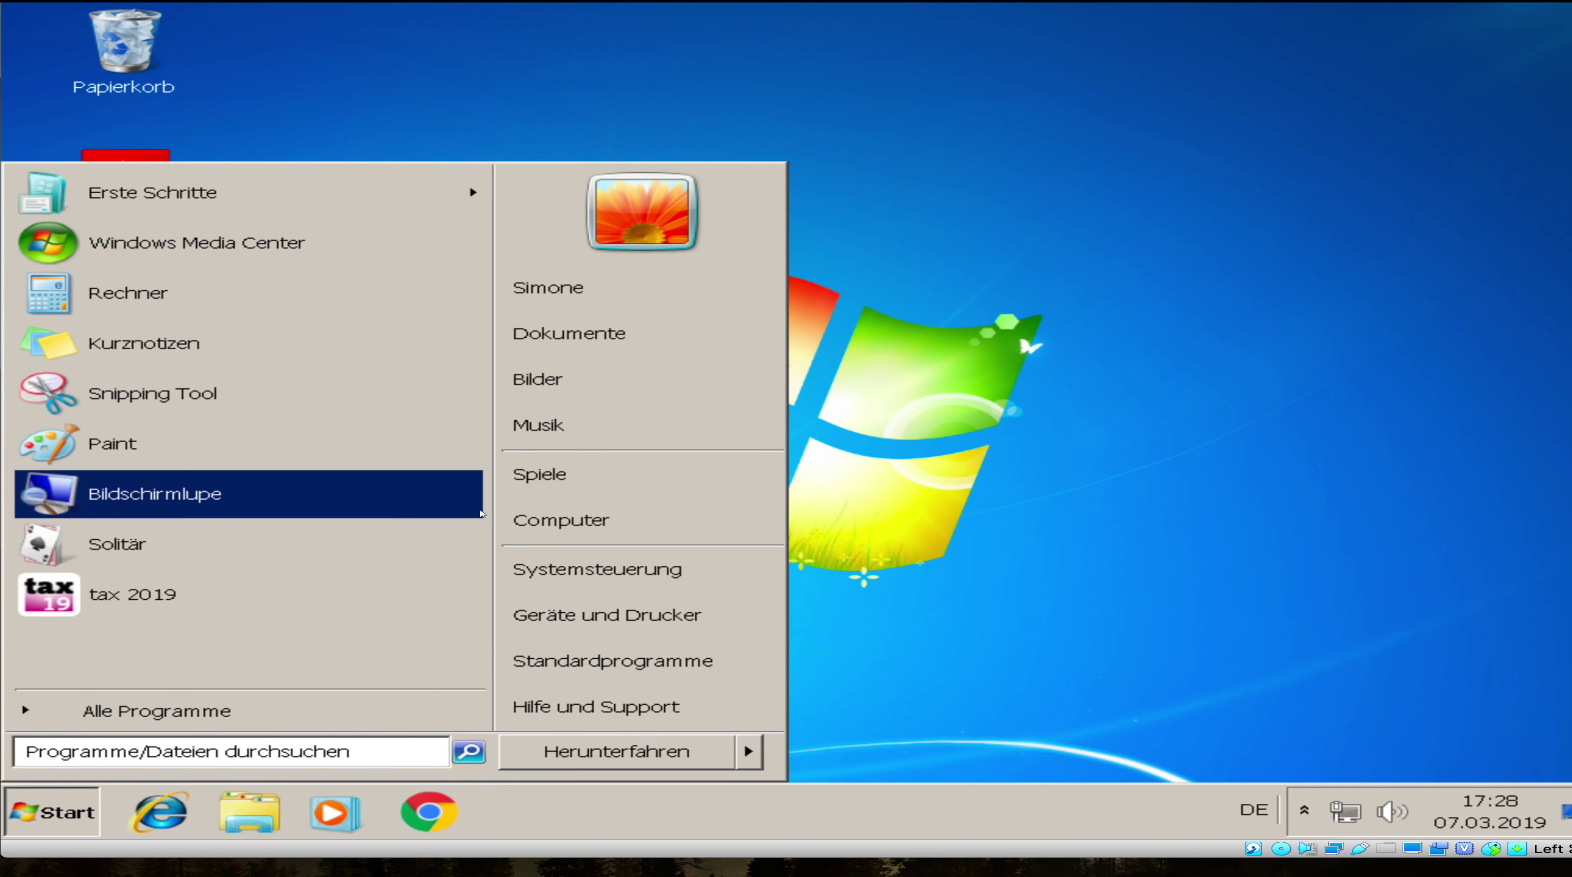
pyautogui.click(589, 570)
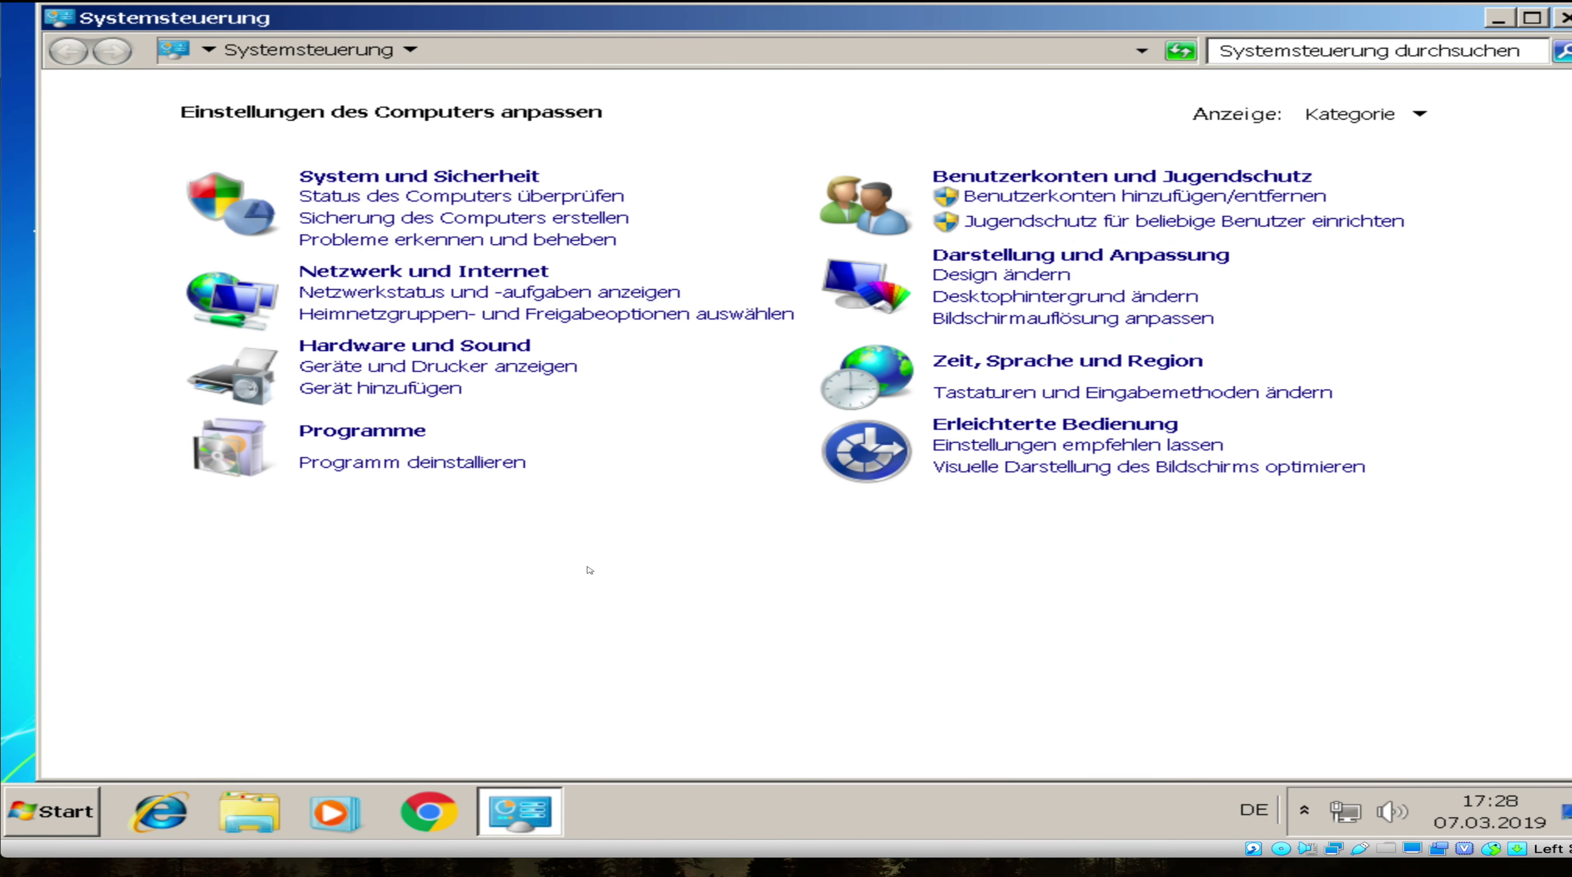
pyautogui.click(415, 177)
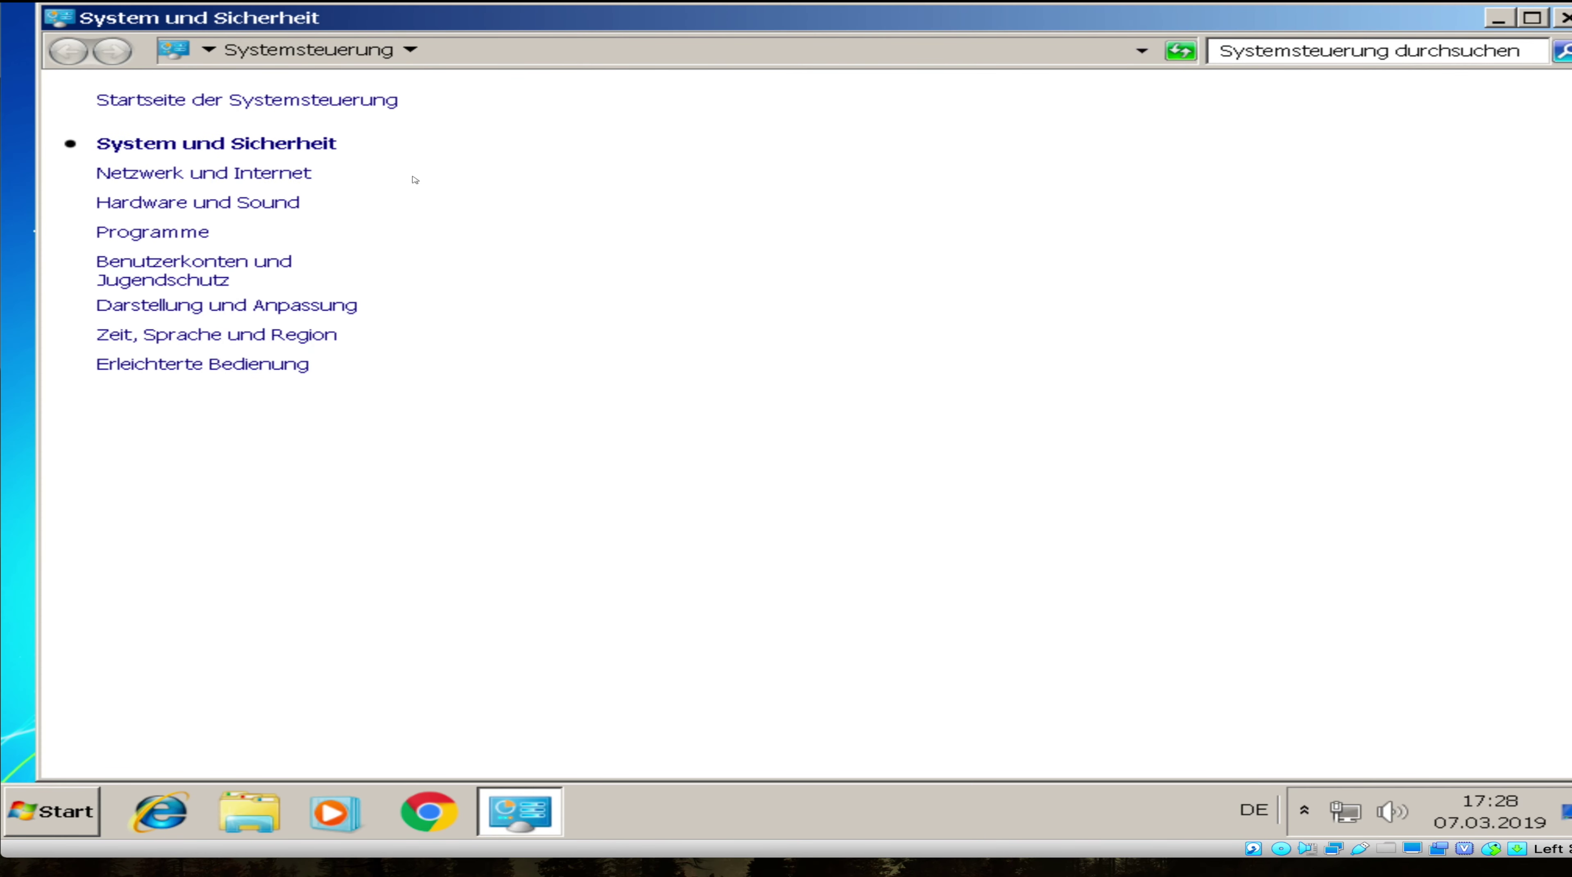
pyautogui.click(590, 277)
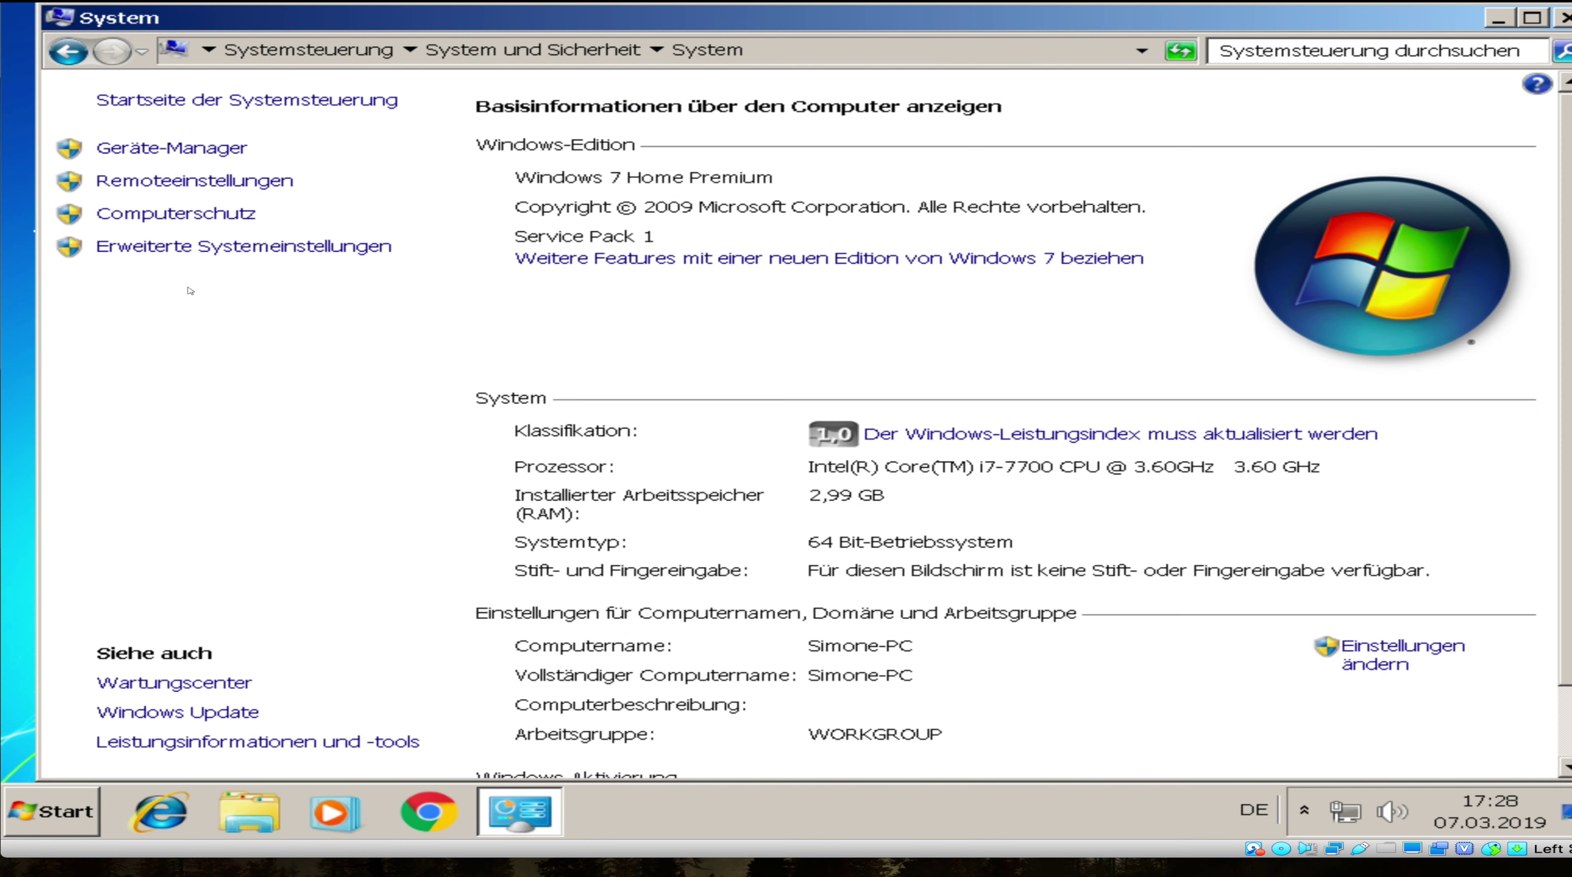
pyautogui.click(223, 256)
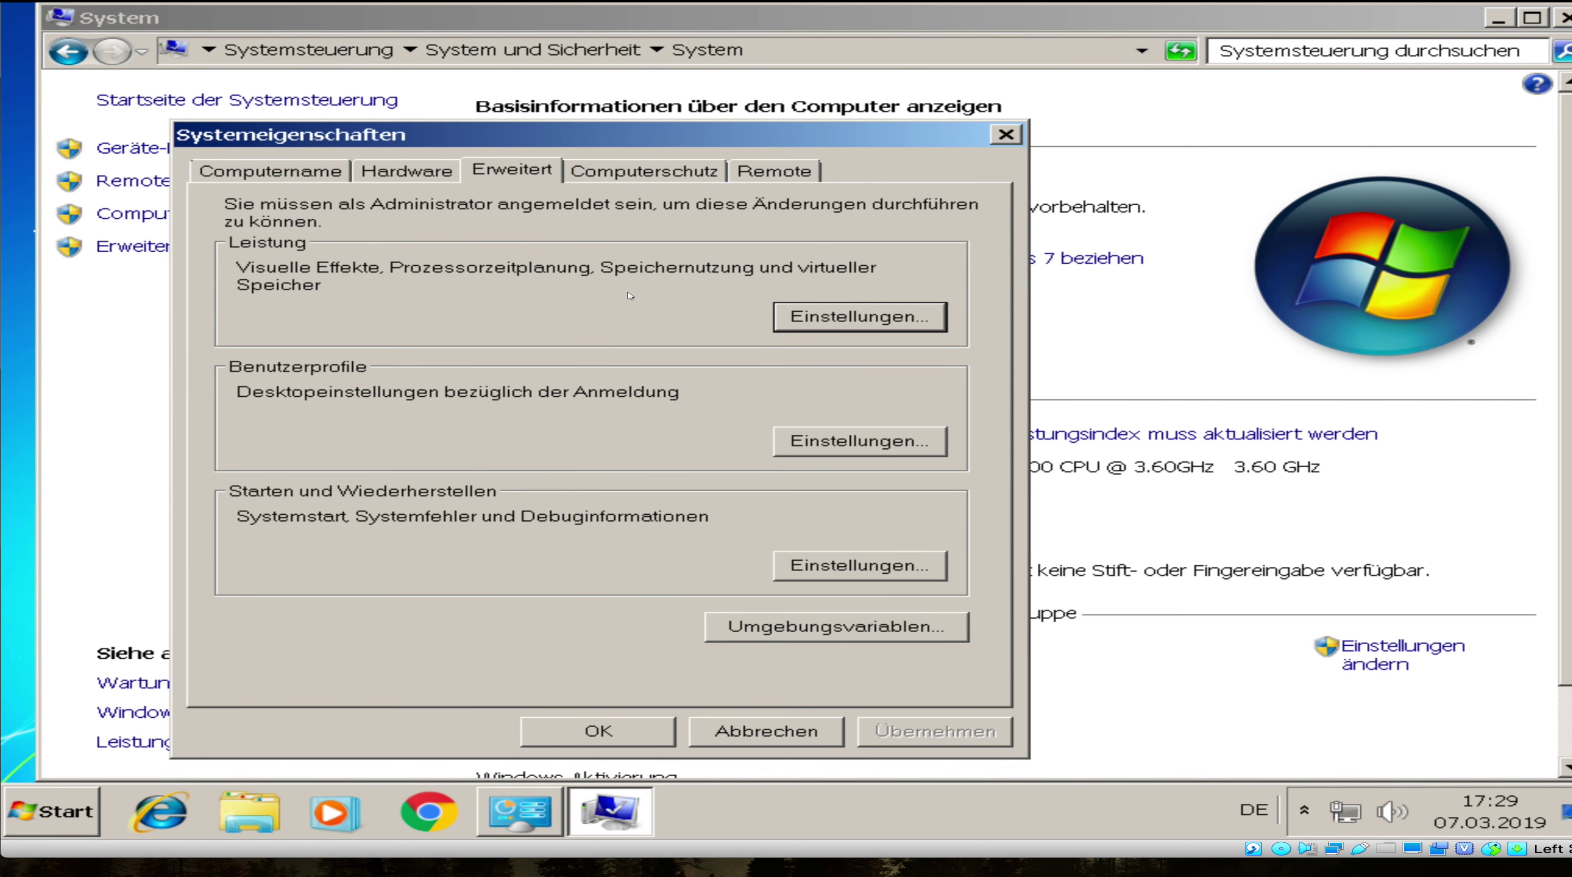
# Confirm the visual effects option "Für optimale Leistung anpassen" in the performance settings and close all system windows.
pyautogui.click(838, 319)
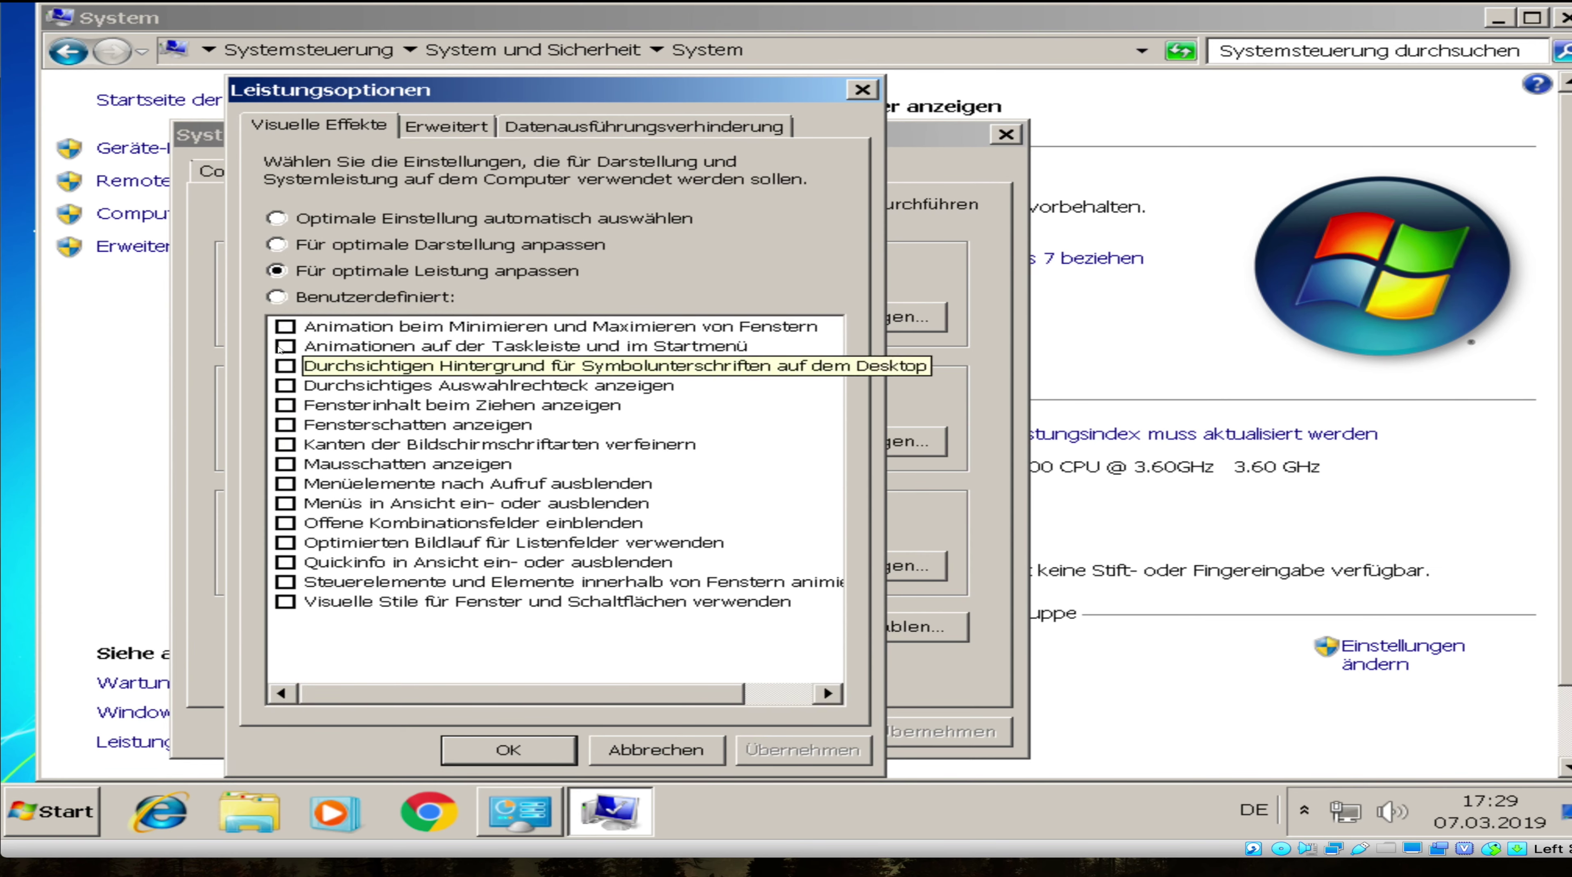
pyautogui.click(509, 746)
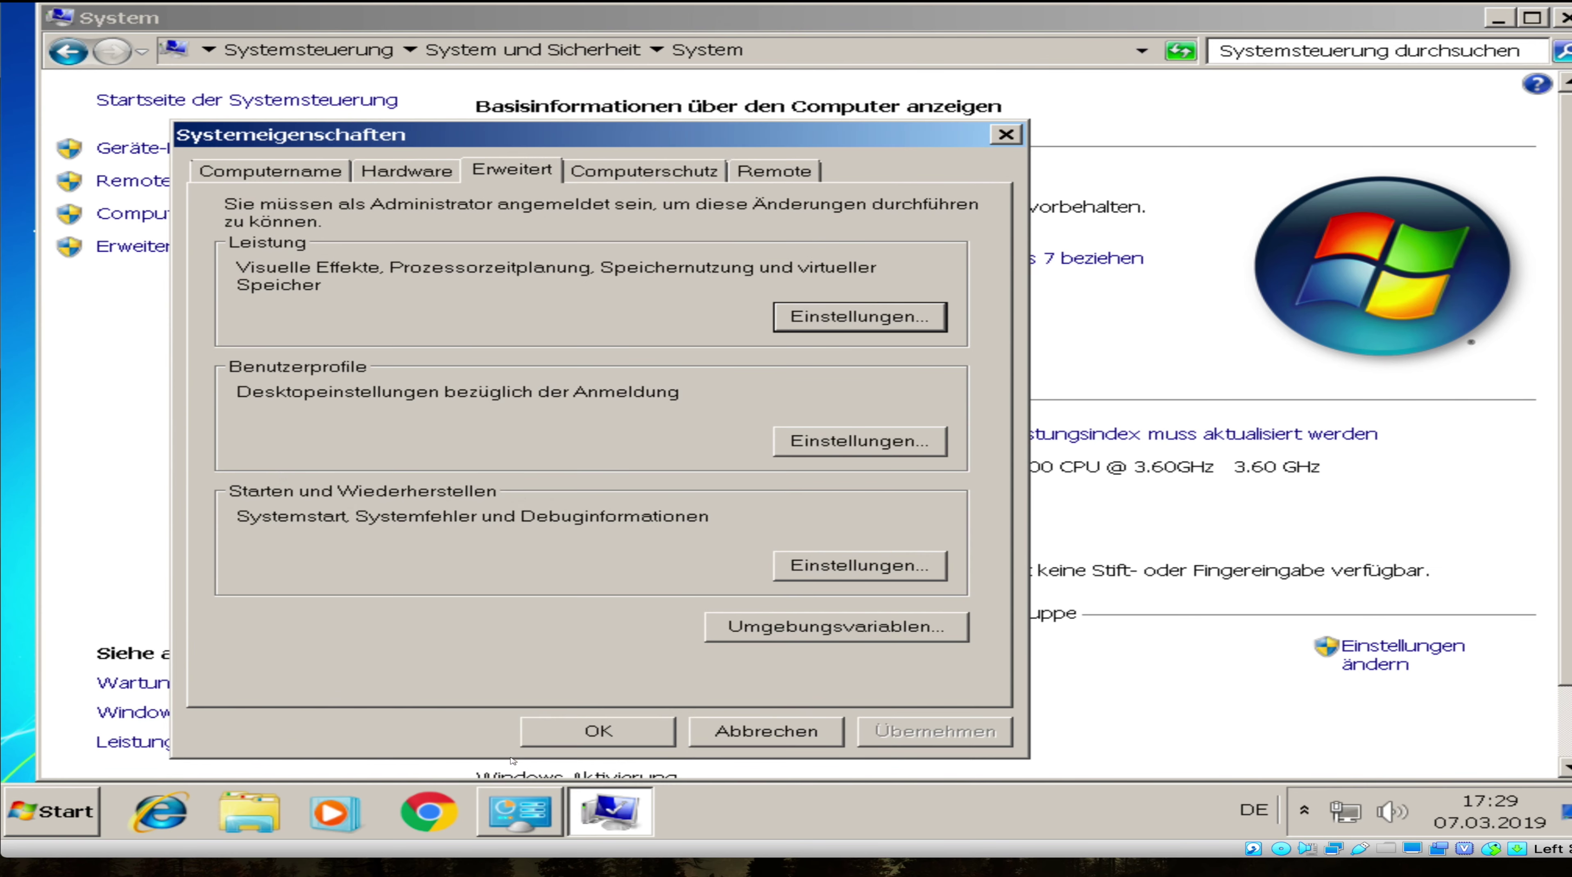
pyautogui.click(579, 735)
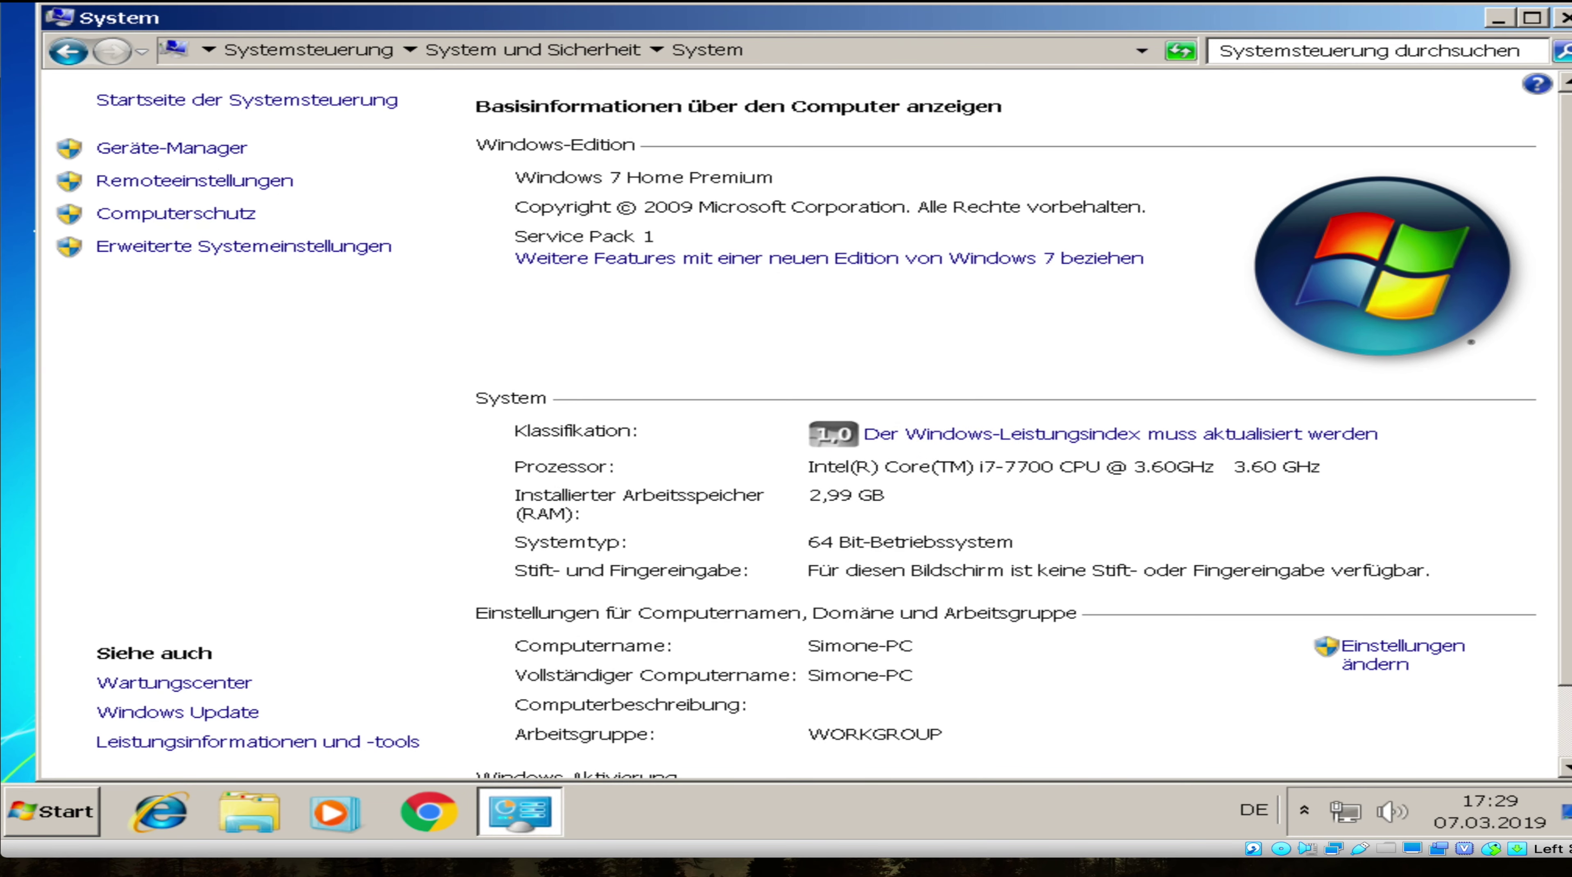
pyautogui.click(1564, 17)
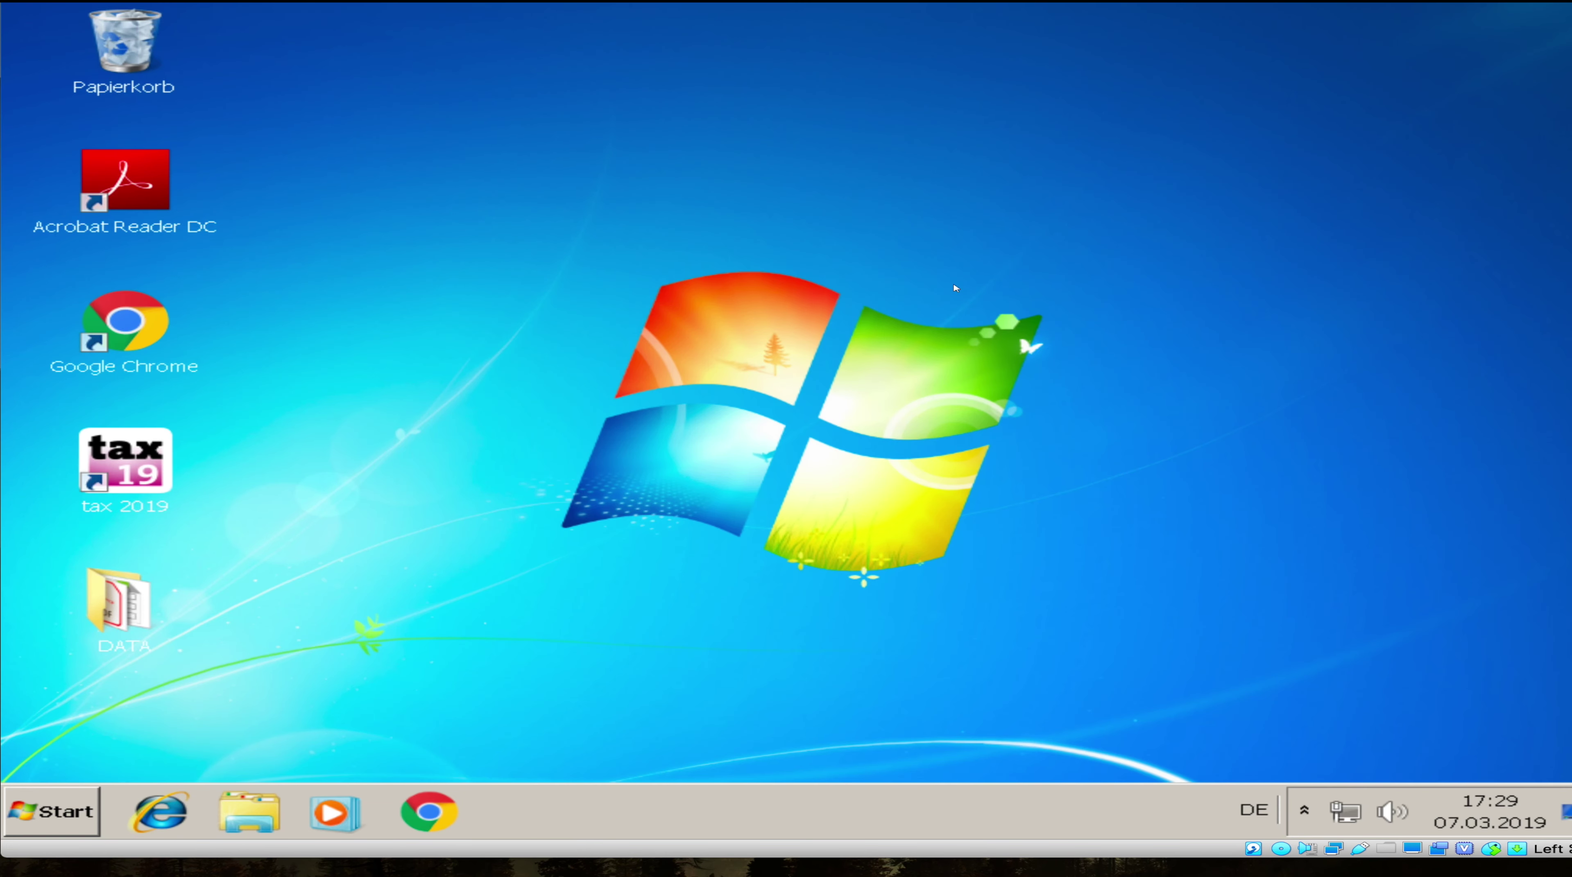